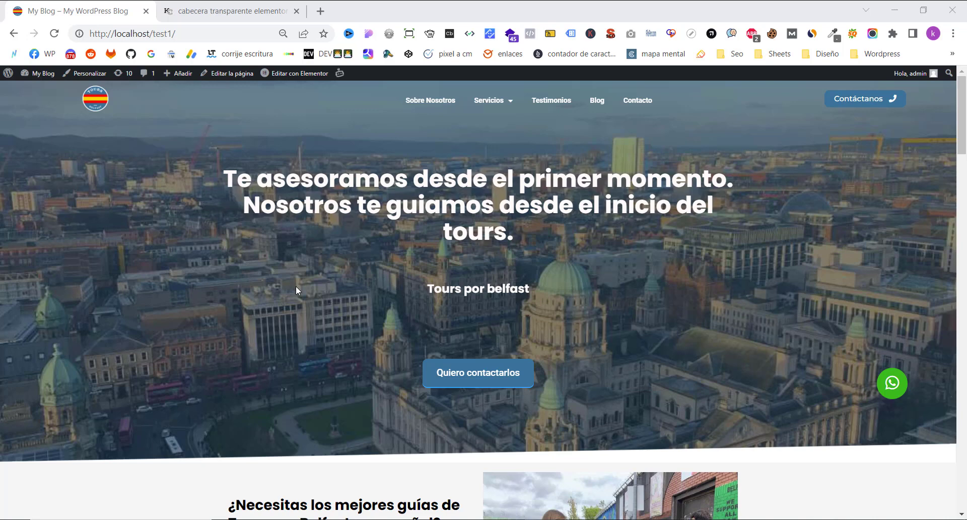
# Step: Examine how the home page's transparent header behaves over the hero image and the sections beneath it
pyautogui.scroll(-6, 295, 286)
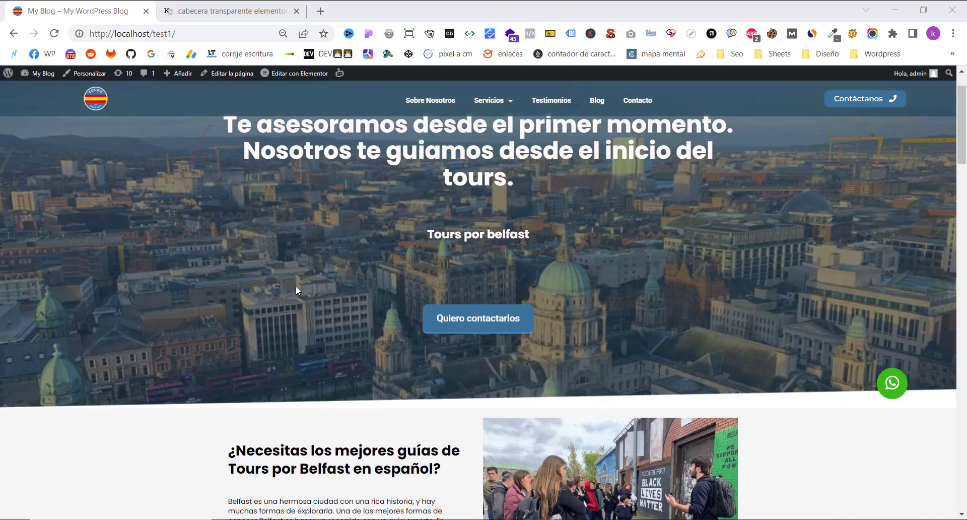
pyautogui.scroll(-3, 296, 291)
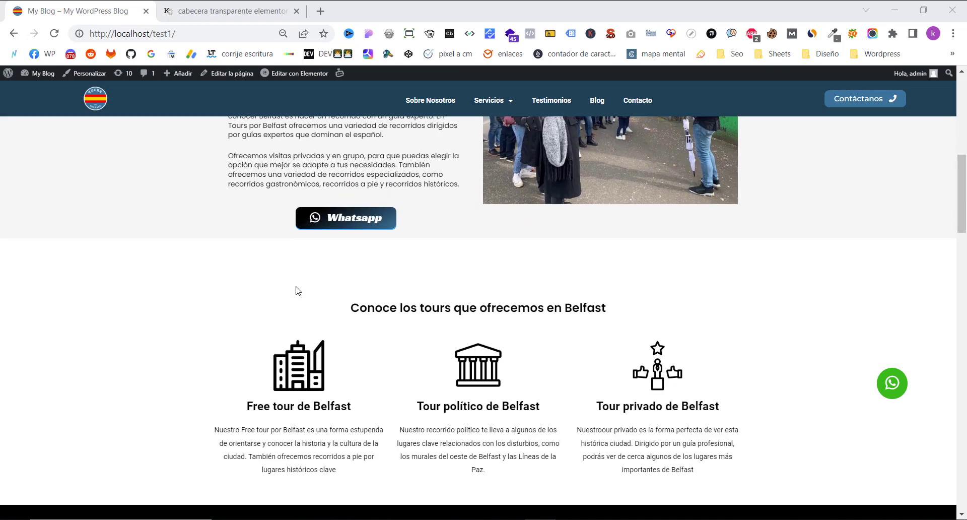
pyautogui.scroll(5, 297, 291)
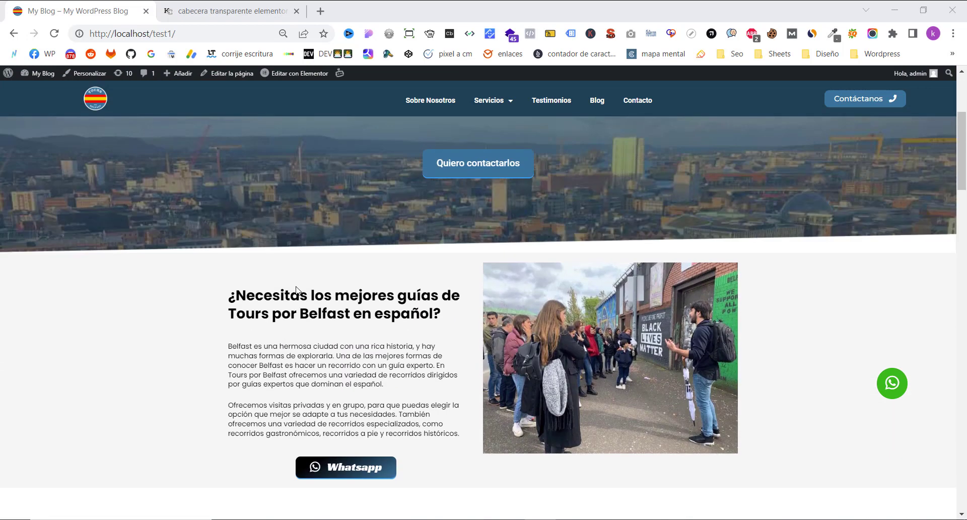
pyautogui.scroll(4, 296, 291)
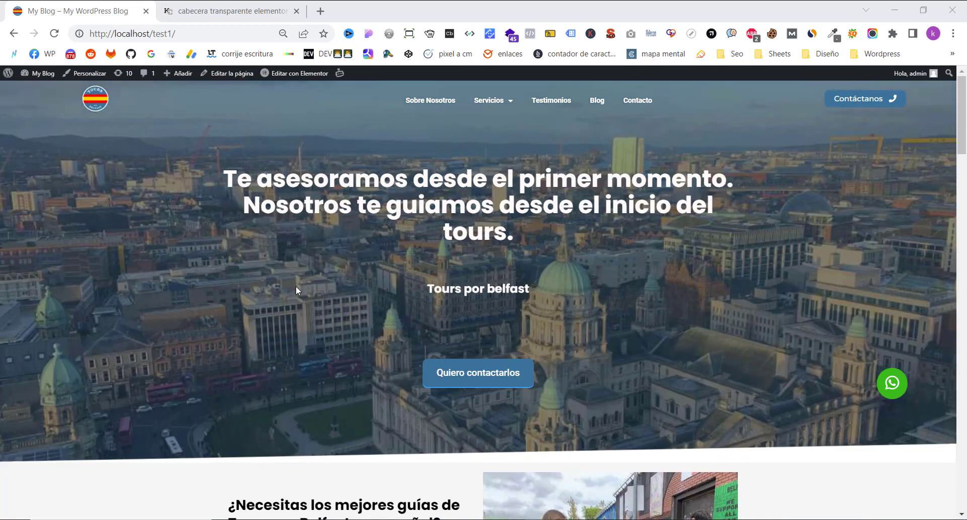
pyautogui.scroll(-2, 296, 288)
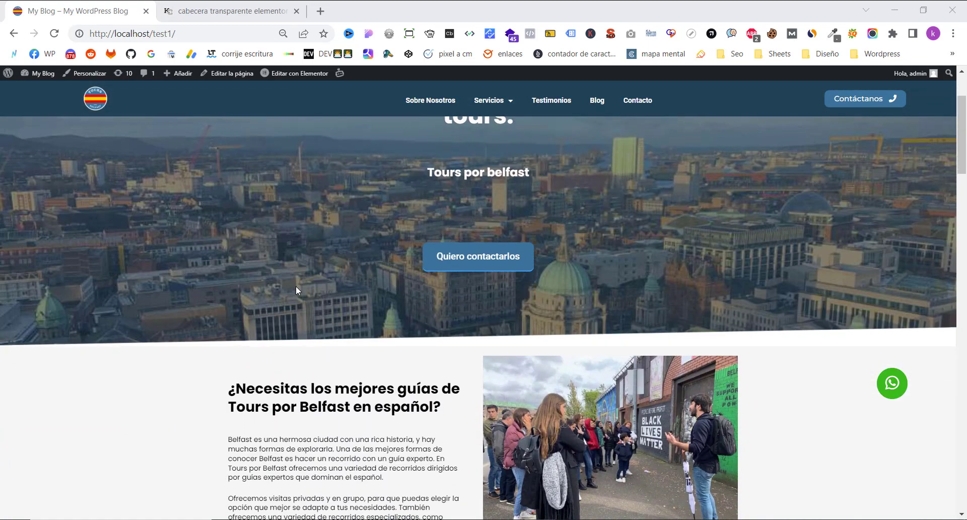
pyautogui.scroll(2, 297, 288)
pyautogui.scroll(-7, 296, 288)
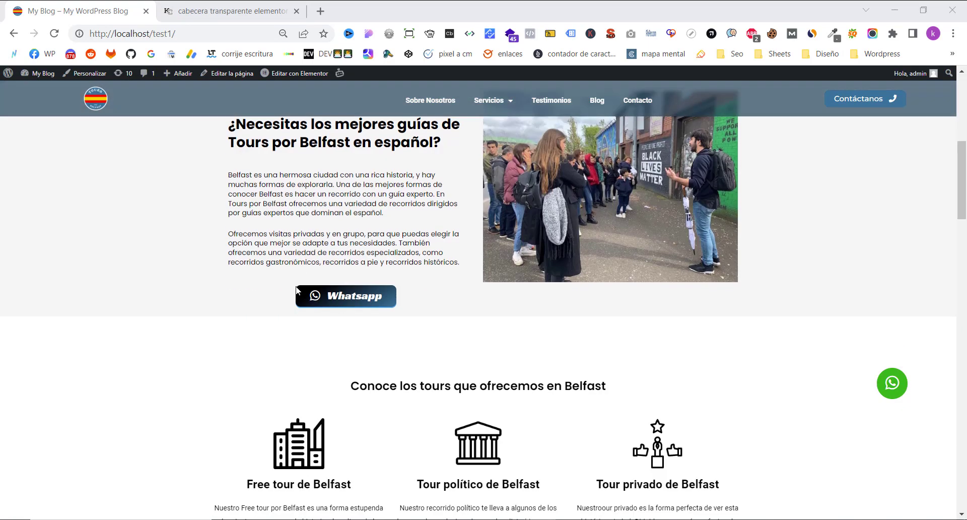
pyautogui.scroll(7, 297, 289)
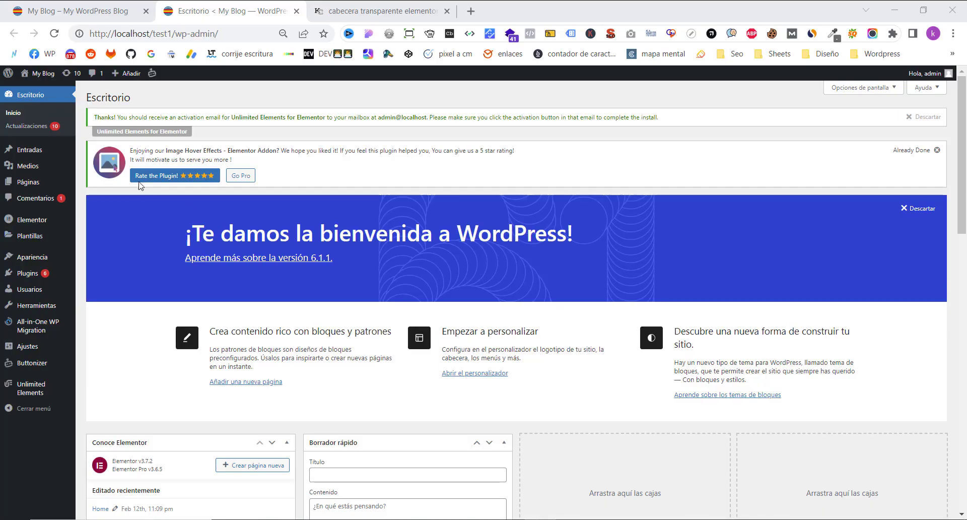
# Step: Open the WordPress menu management page and review the structure of "menu principal"
pyautogui.click(23, 184)
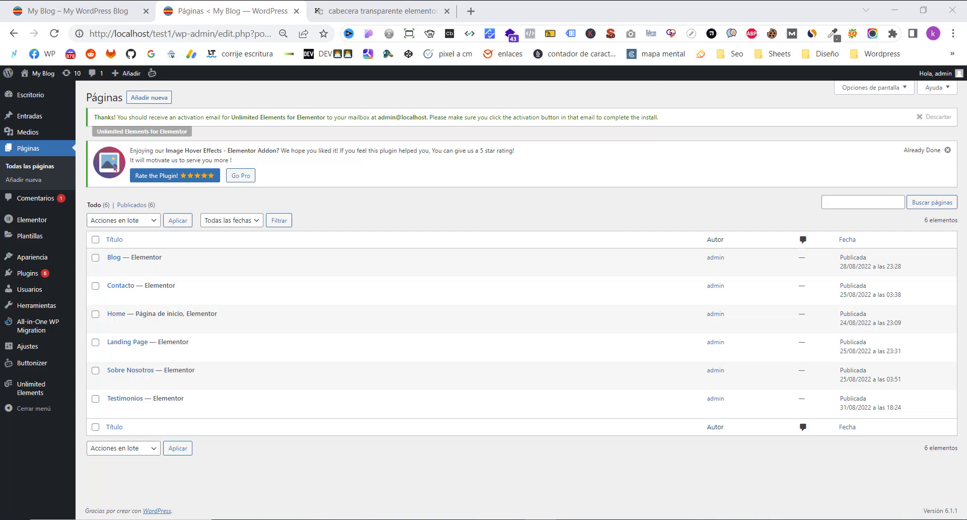
pyautogui.moveTo(35, 259)
pyautogui.click(97, 298)
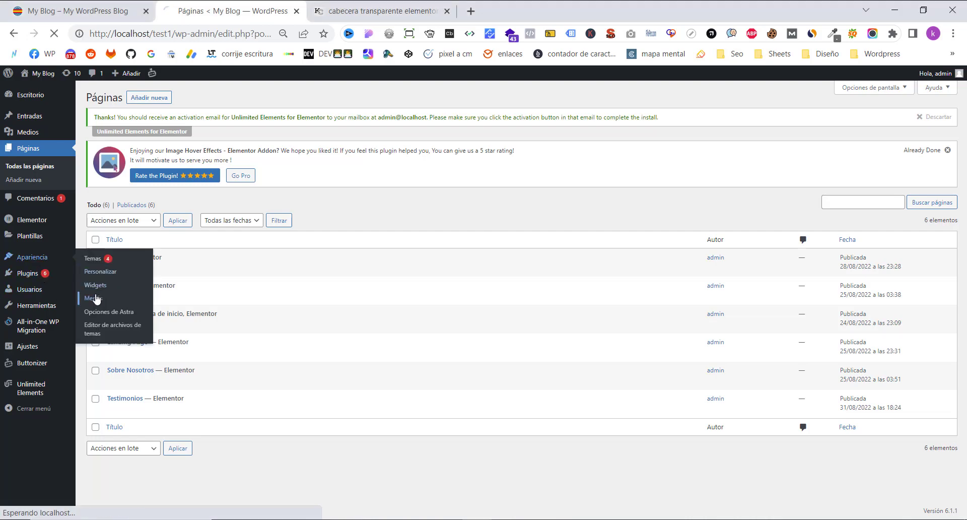
pyautogui.scroll(-3, 337, 362)
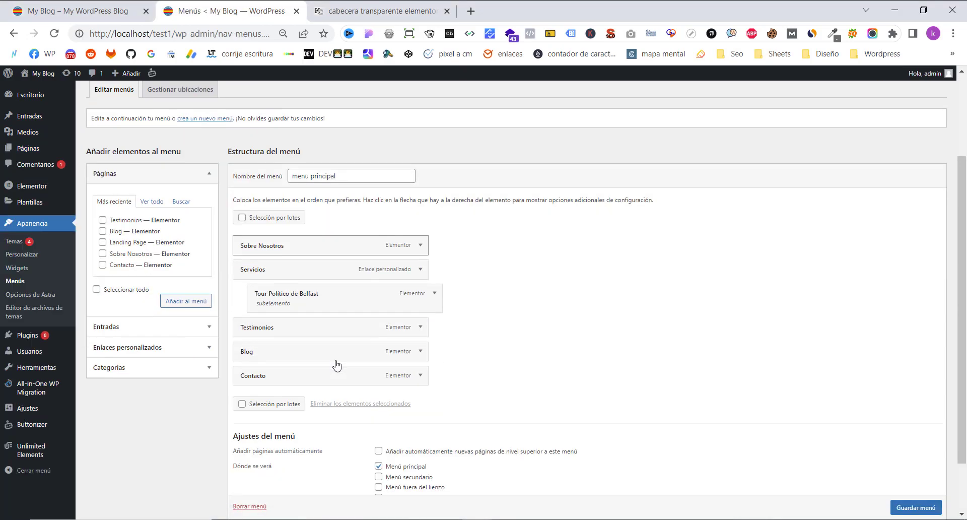
pyautogui.scroll(1, 360, 234)
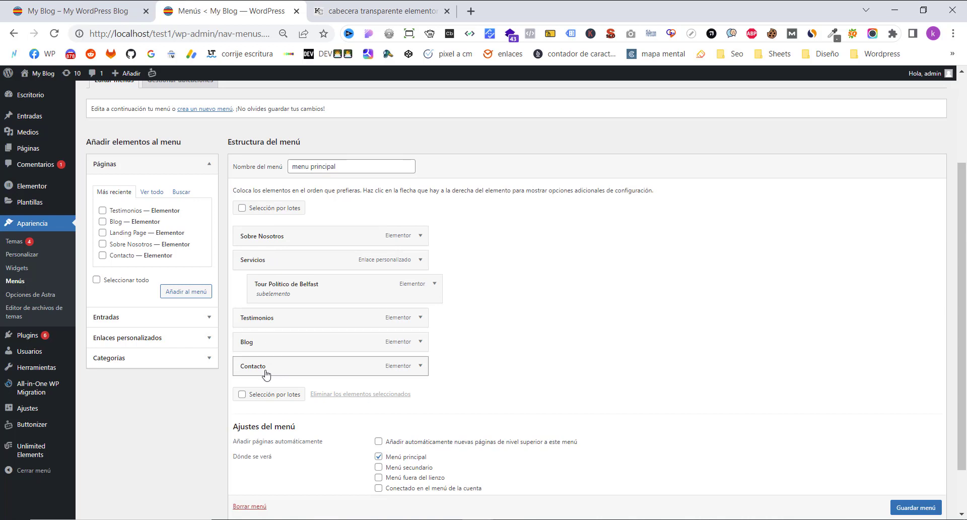
pyautogui.scroll(1, 313, 384)
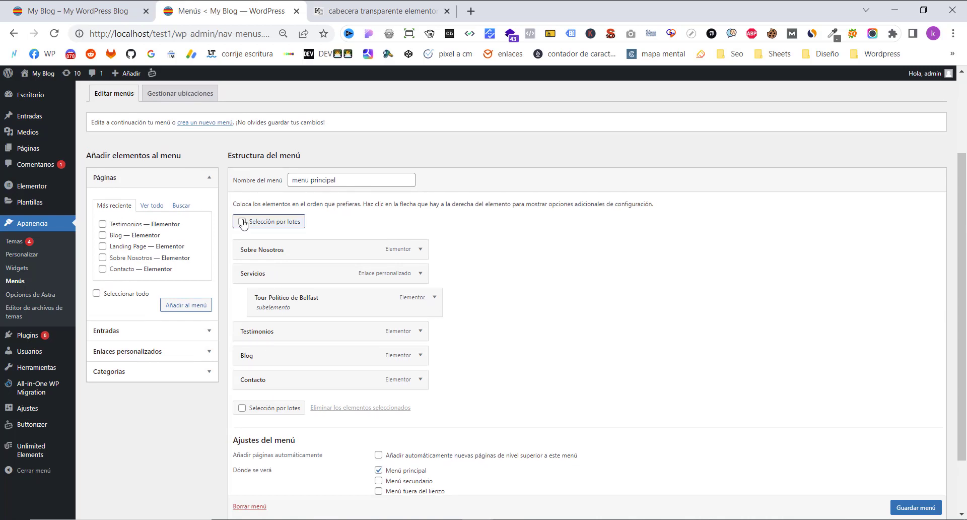
# Step: Compare the site header's navigation, including the Servicios submenu, with the items of "menu principal"
pyautogui.click(116, 17)
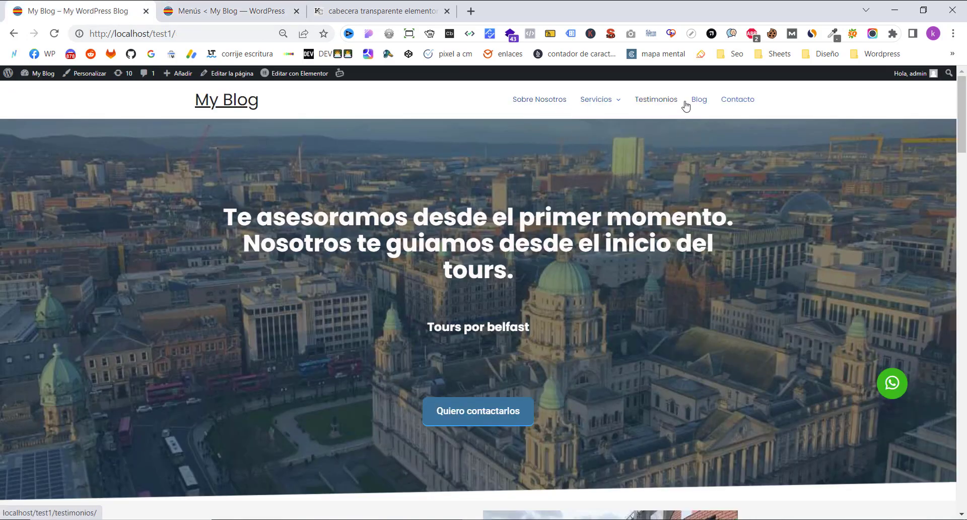
pyautogui.moveTo(613, 100)
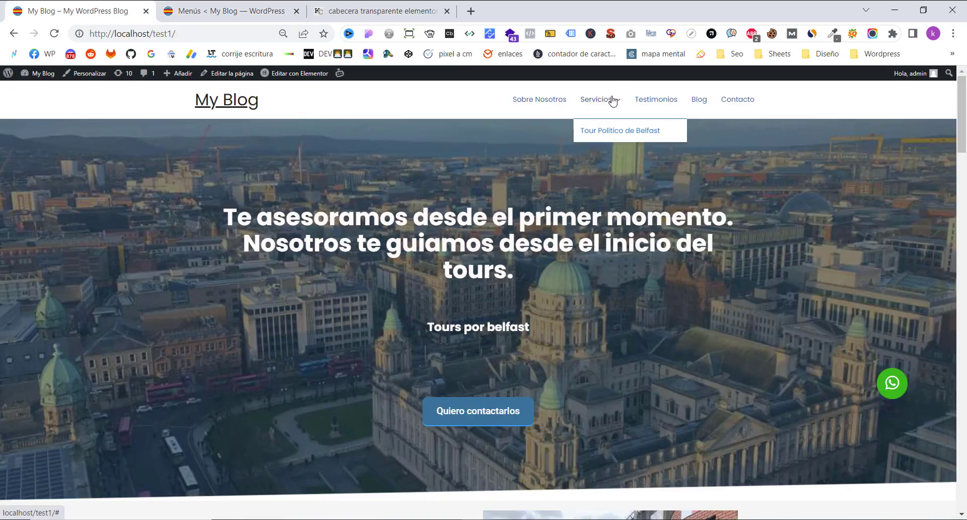
pyautogui.click(226, 10)
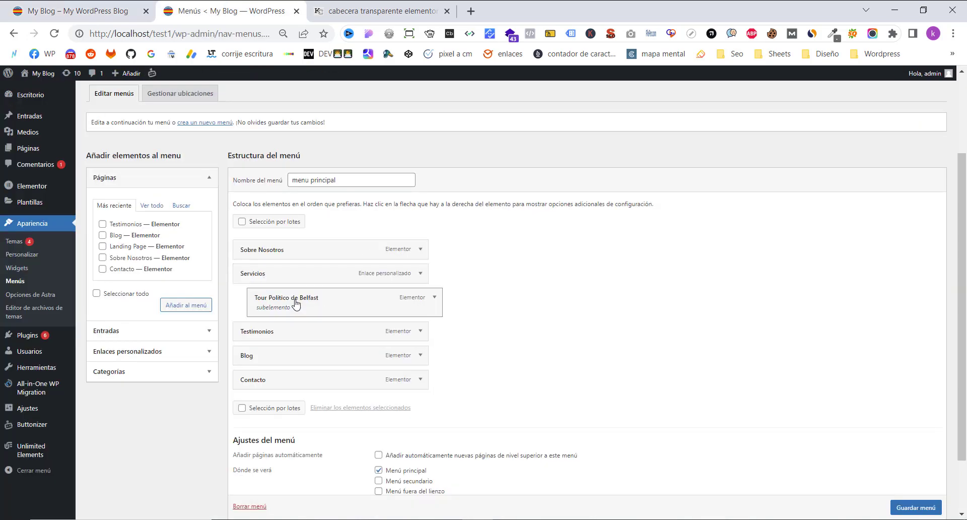
pyautogui.click(73, 11)
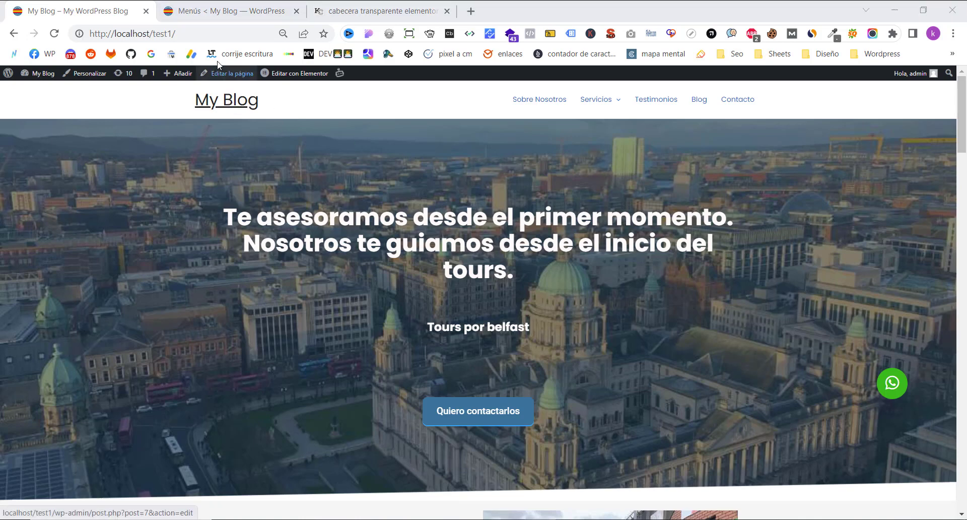
pyautogui.click(215, 17)
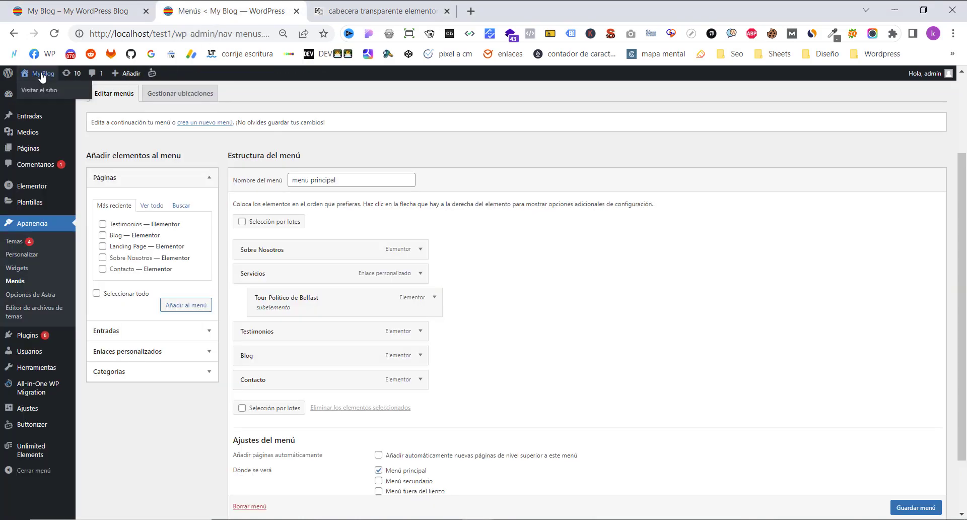
# Step: Inspect how the default "My Blog" header behaves along the whole length of the home page
pyautogui.click(95, 16)
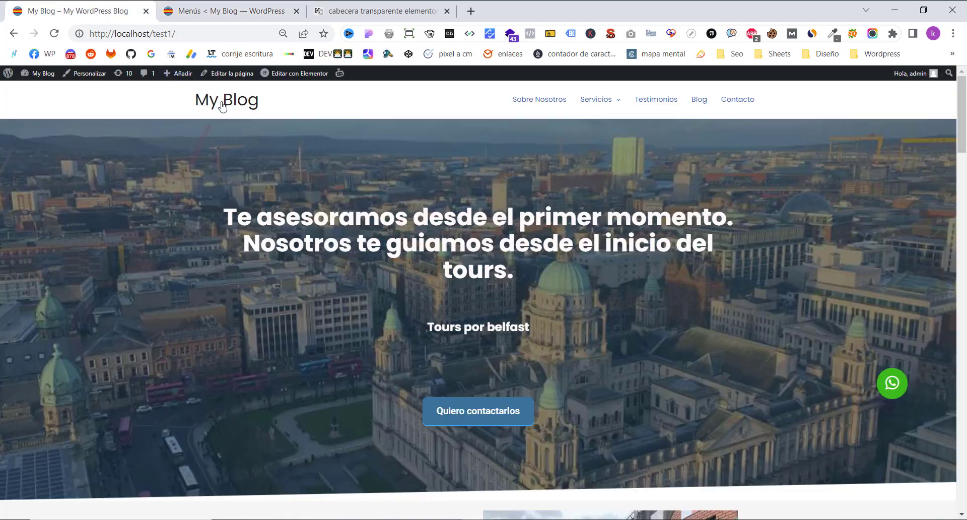
pyautogui.scroll(-6, 217, 201)
pyautogui.scroll(-3, 216, 205)
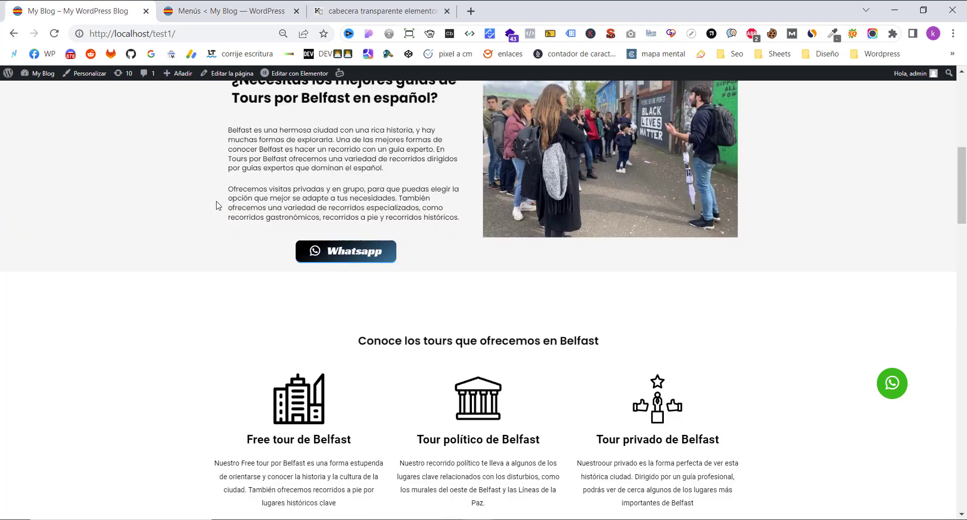
pyautogui.scroll(7, 216, 205)
pyautogui.scroll(-20, 216, 205)
pyautogui.scroll(20, 216, 201)
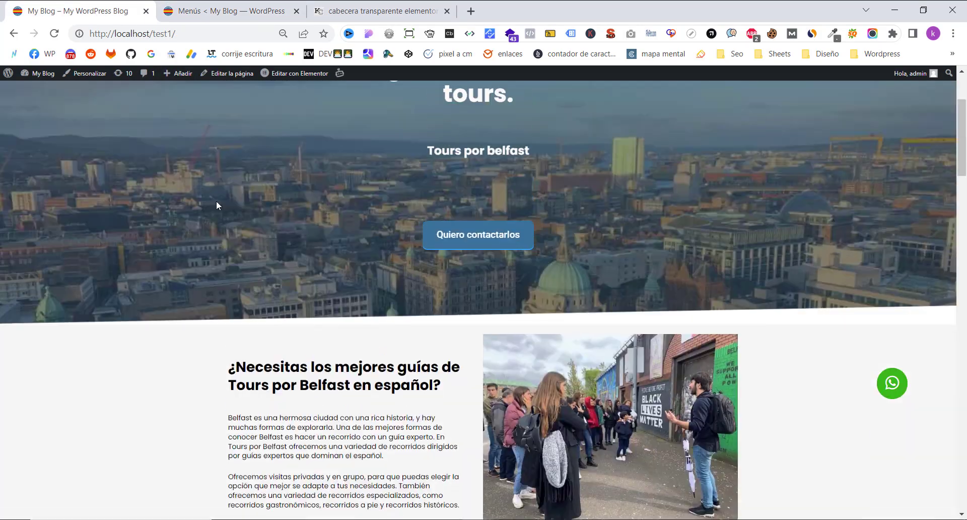
pyautogui.scroll(-1, 216, 201)
pyautogui.scroll(1, 216, 201)
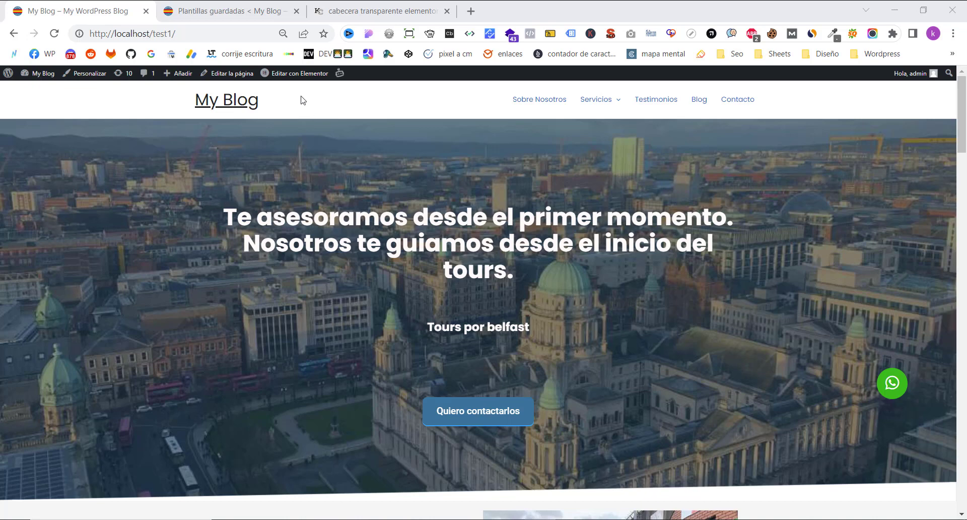
# Step: Check the active theme among the installed WordPress themes and compare it with the live site's header
pyautogui.click(227, 11)
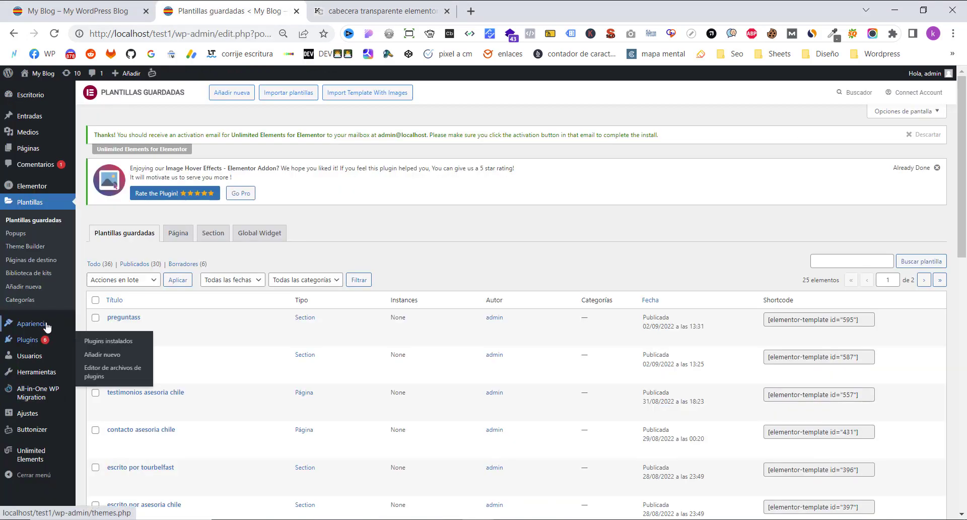
pyautogui.click(98, 328)
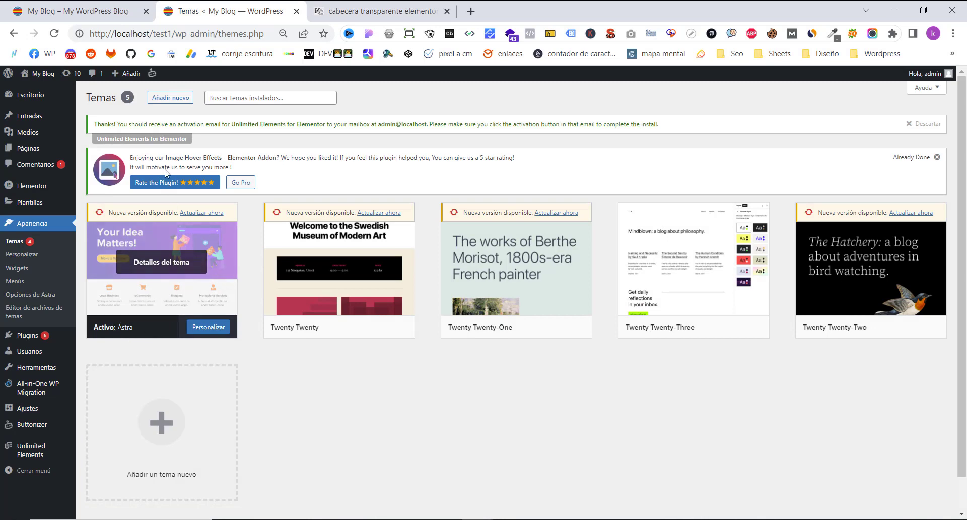
pyautogui.click(81, 7)
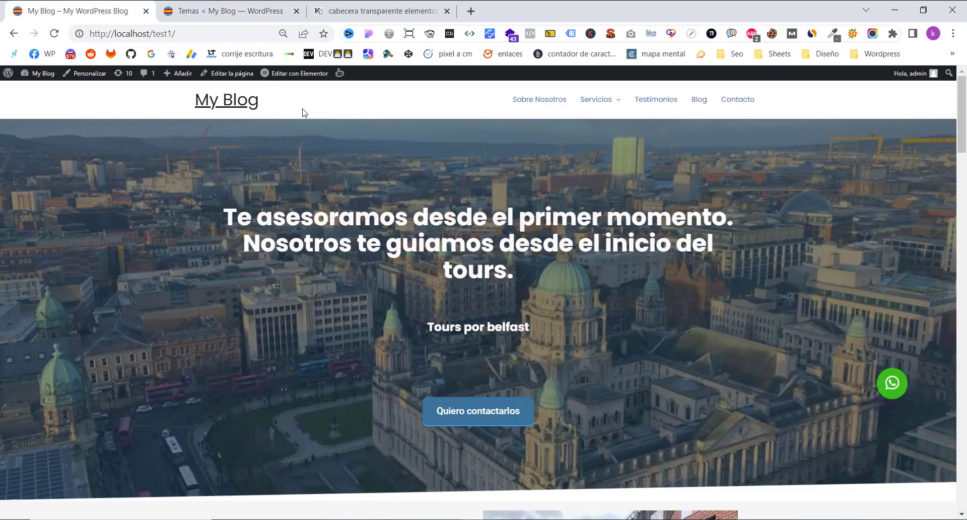
pyautogui.click(239, 19)
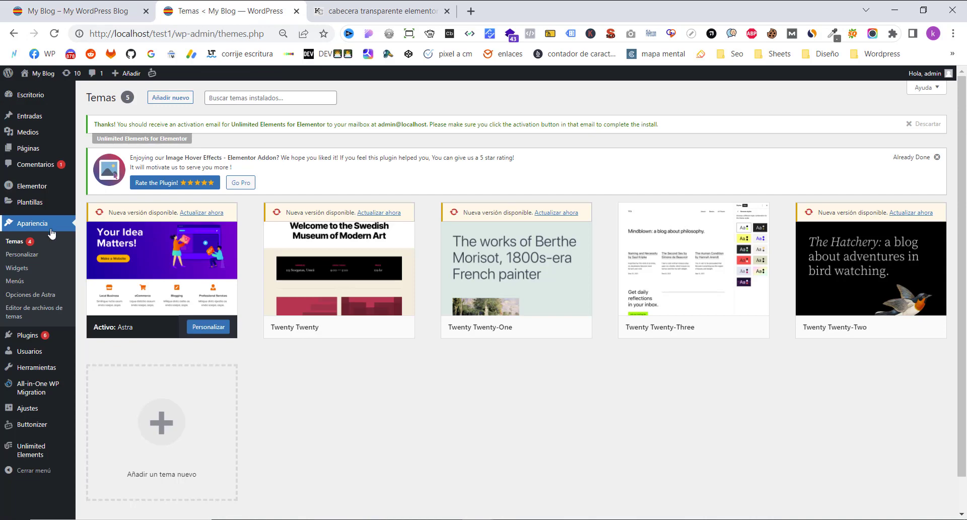
# Step: Create a new Elementor template of type Header named "header 3" from the saved templates
pyautogui.click(25, 205)
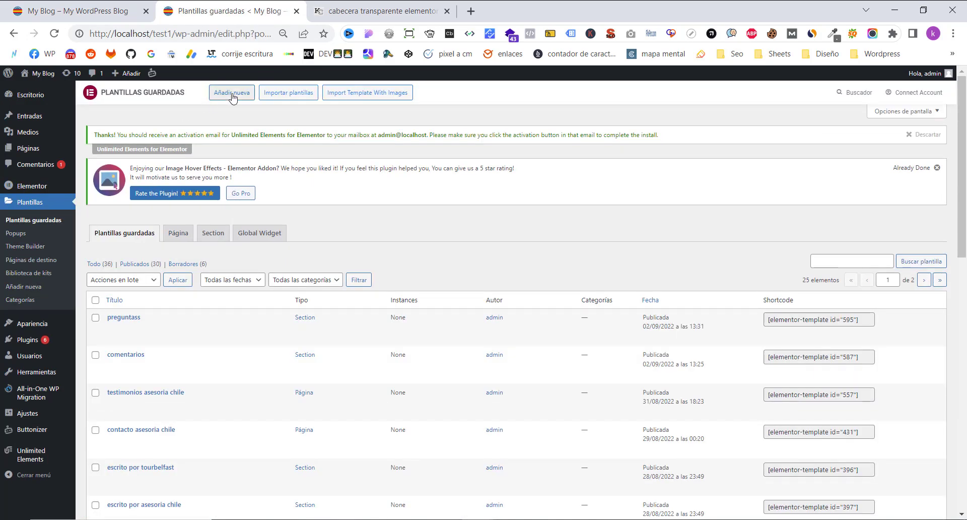
pyautogui.click(232, 95)
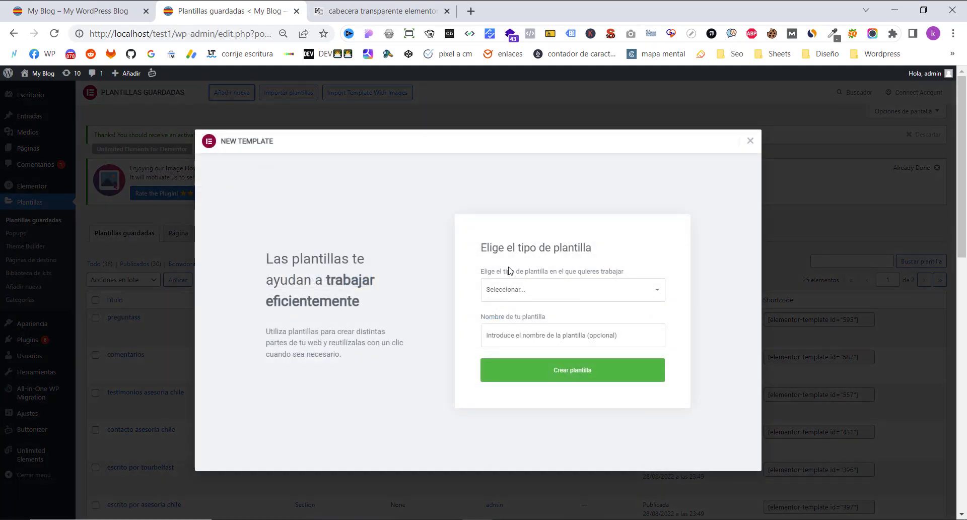
pyautogui.click(502, 289)
pyautogui.click(523, 354)
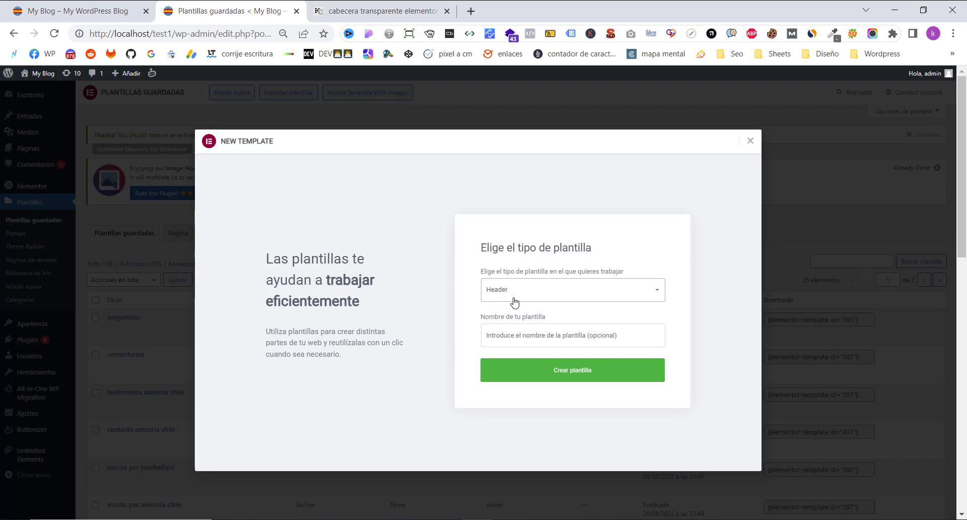
pyautogui.click(521, 339)
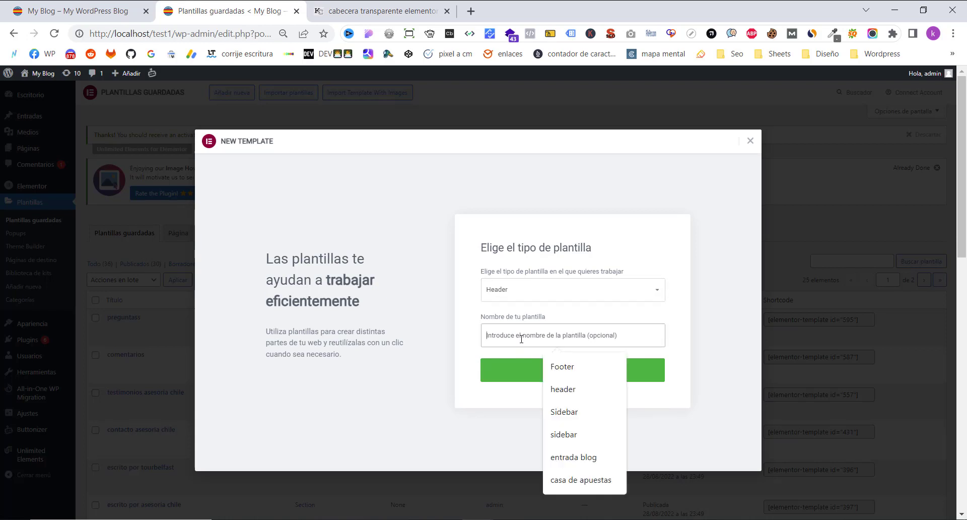
pyautogui.write('header ')
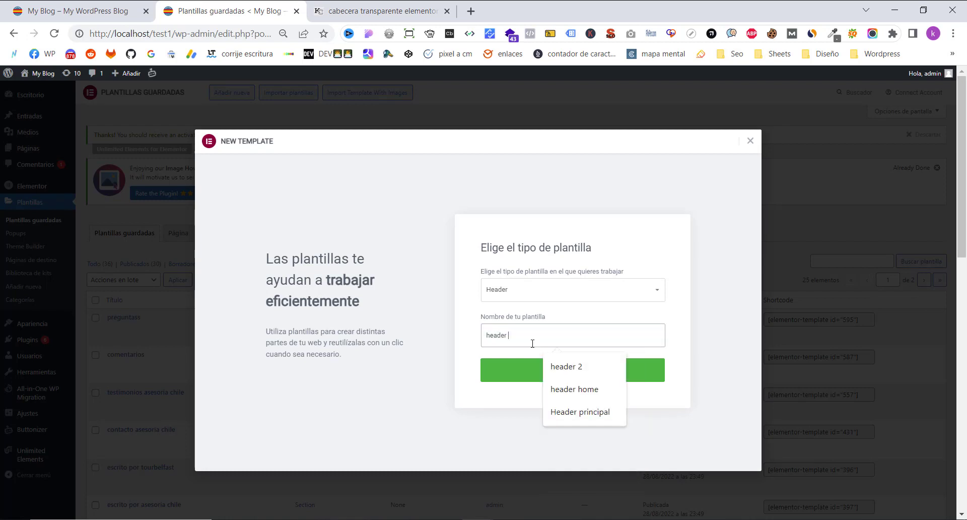
pyautogui.write('3')
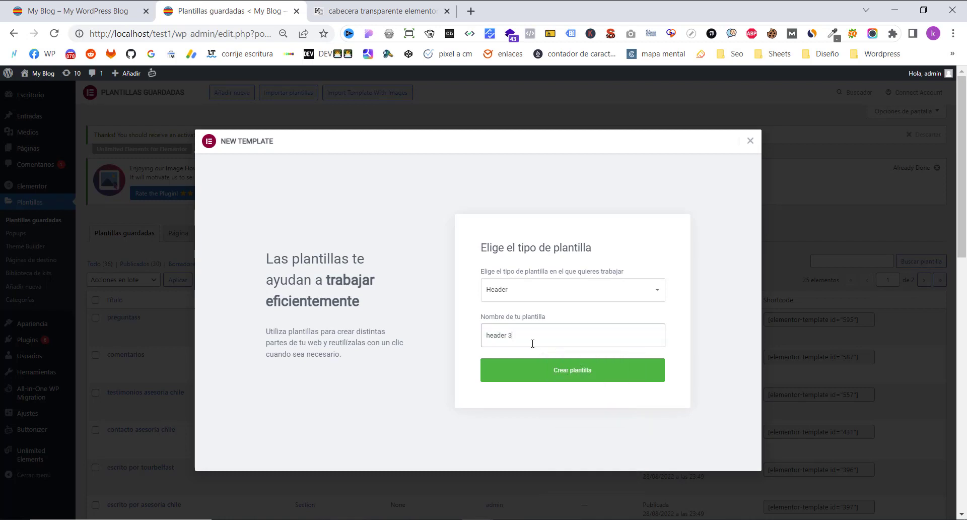
pyautogui.click(521, 370)
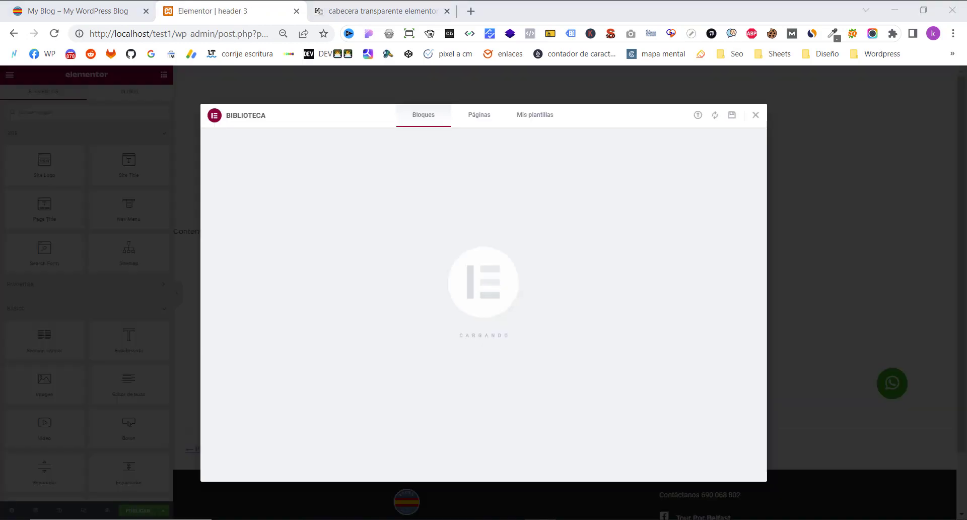
# Step: Dismiss the template library and add a section with two equal columns to the header template
pyautogui.click(754, 116)
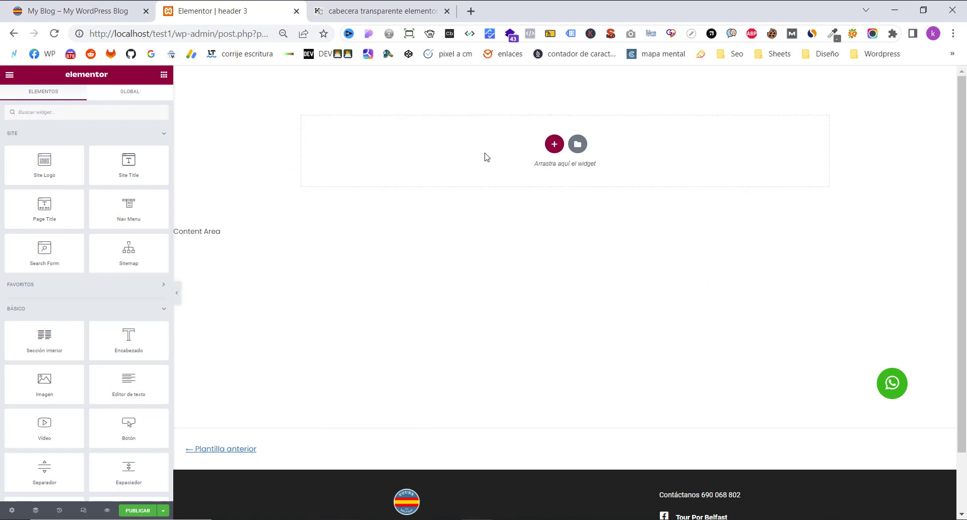
pyautogui.click(554, 145)
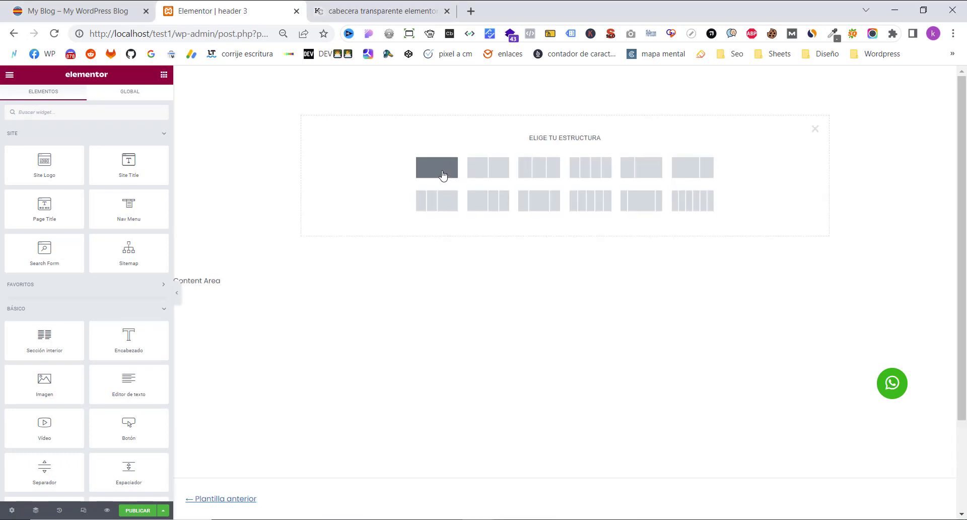
pyautogui.click(484, 172)
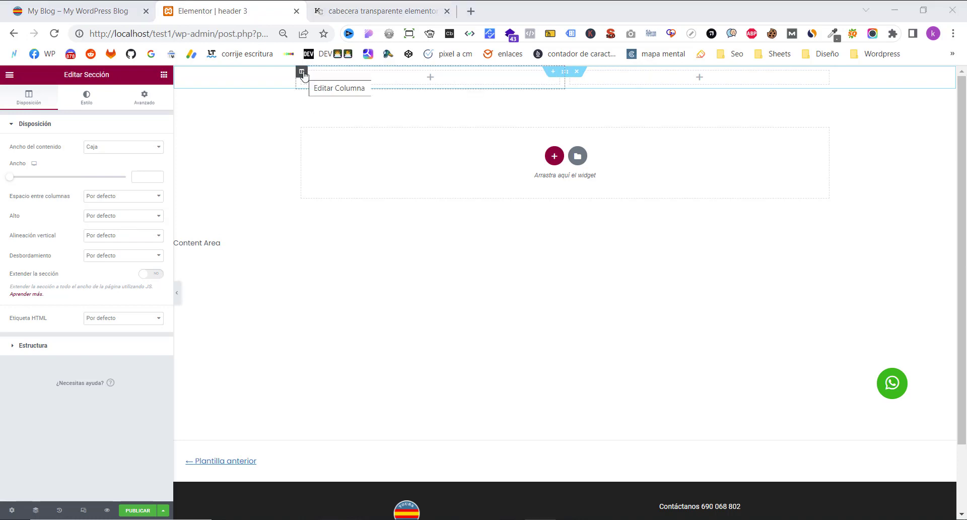
# Step: Set the first column's width to 20% and the section's content width to full width (Ancho completo)
pyautogui.click(303, 73)
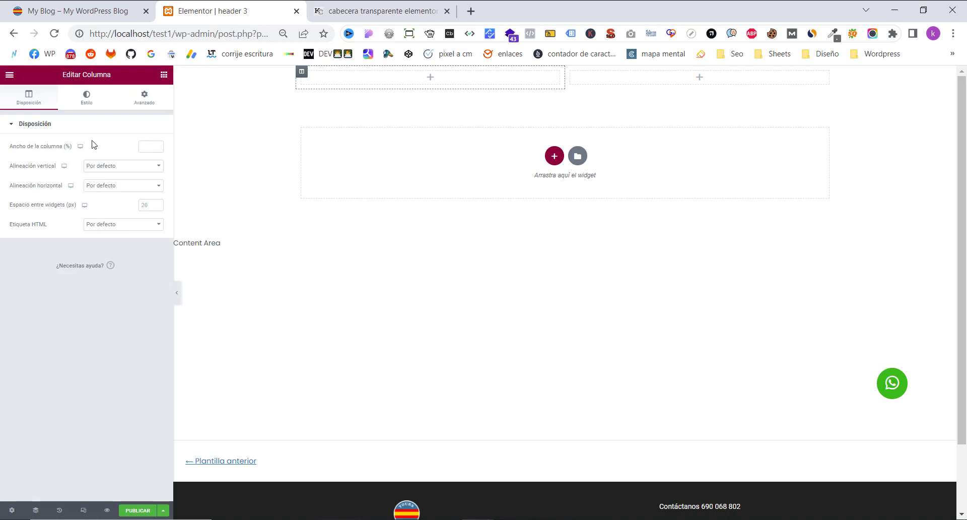
pyautogui.write('20')
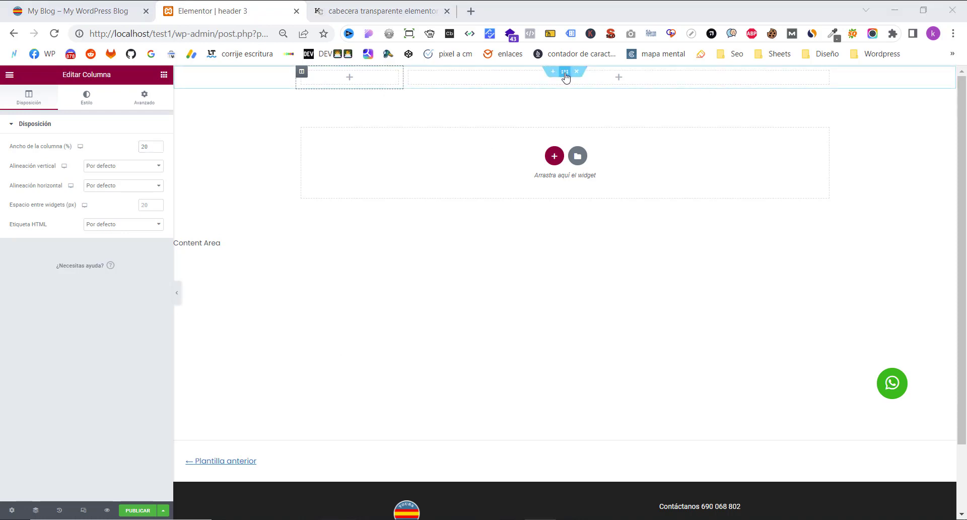
pyautogui.click(565, 72)
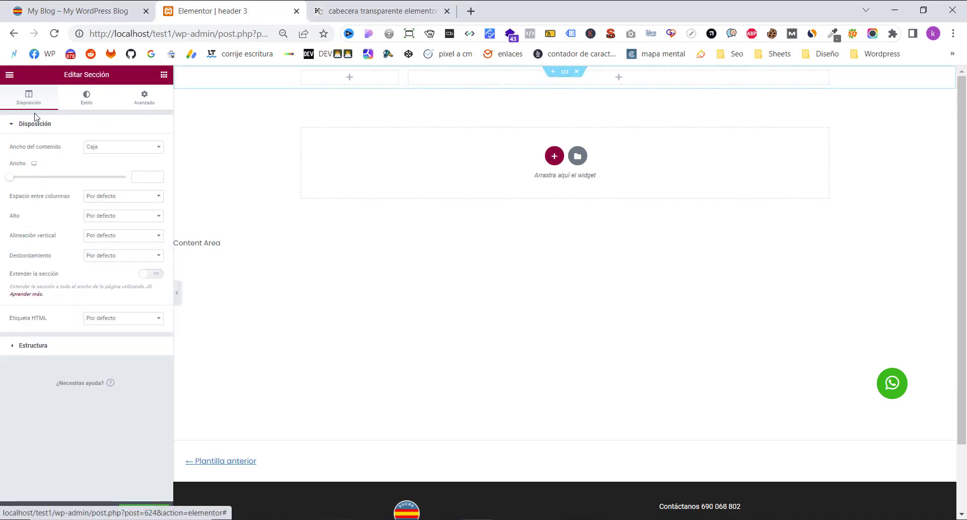
pyautogui.click(98, 152)
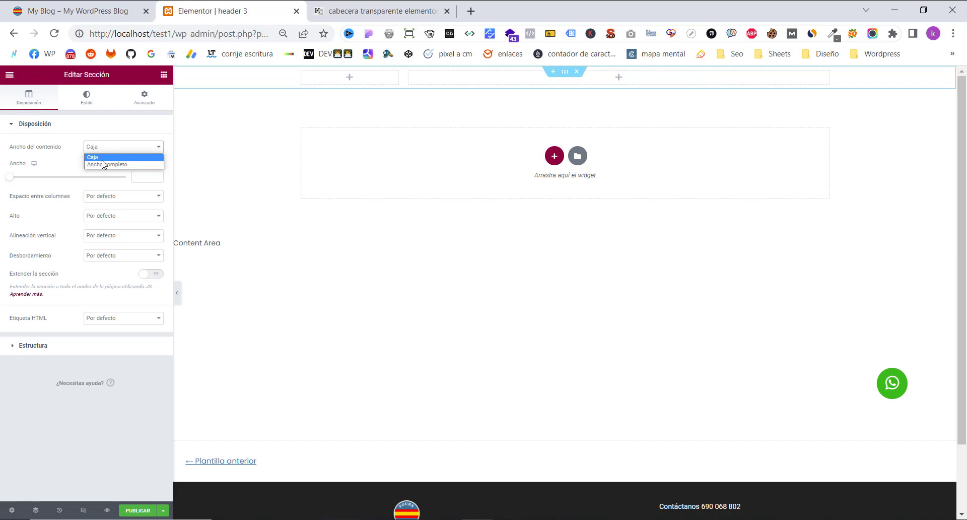
pyautogui.click(101, 162)
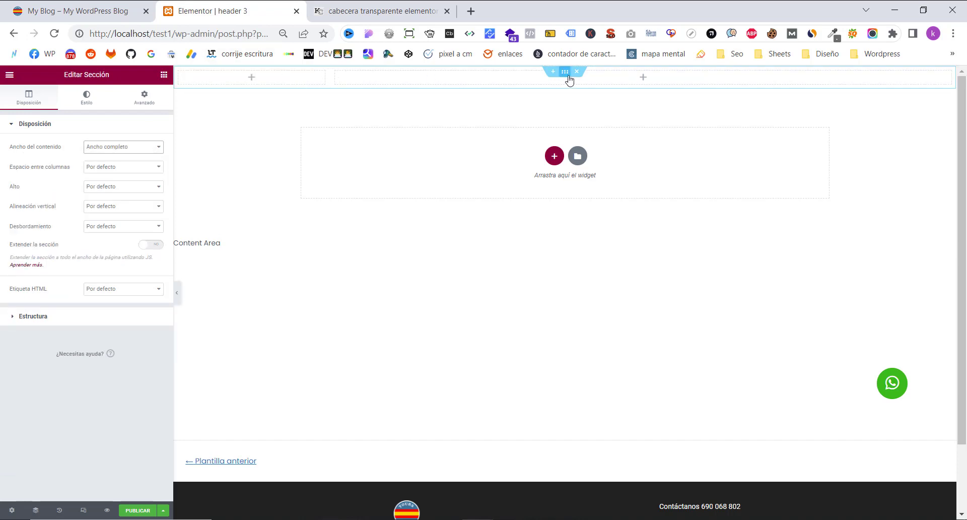
# Step: Give the header section a classic solid background in black, #000000
pyautogui.click(88, 99)
pyautogui.click(119, 167)
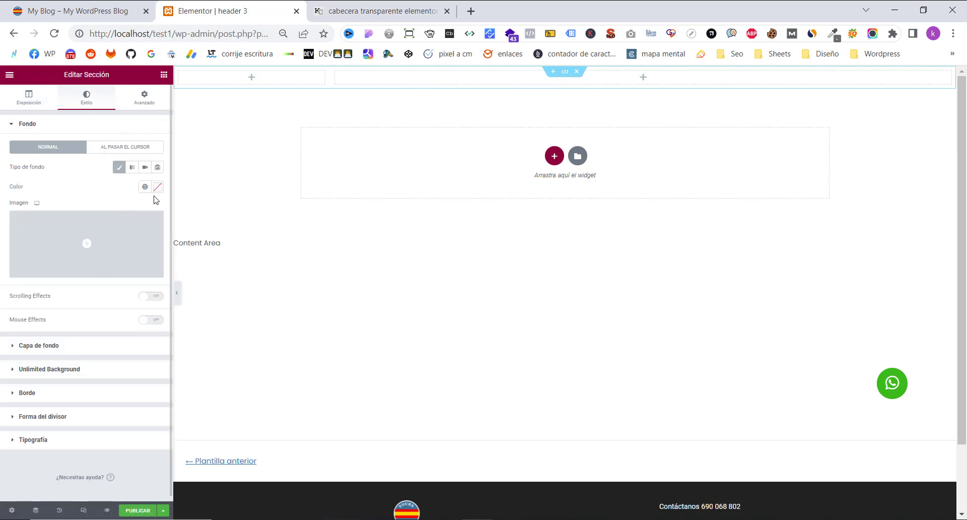
pyautogui.click(158, 187)
pyautogui.moveTo(130, 262); pyautogui.dragTo(157, 301)
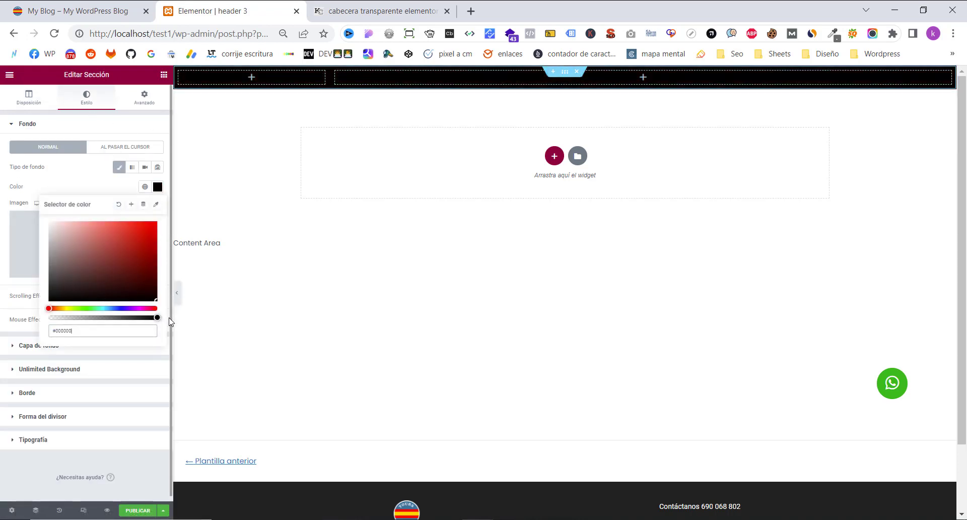
# Step: Add an Image widget to the narrow first column and insert cropped-logo-tour.png from the media library
pyautogui.click(257, 77)
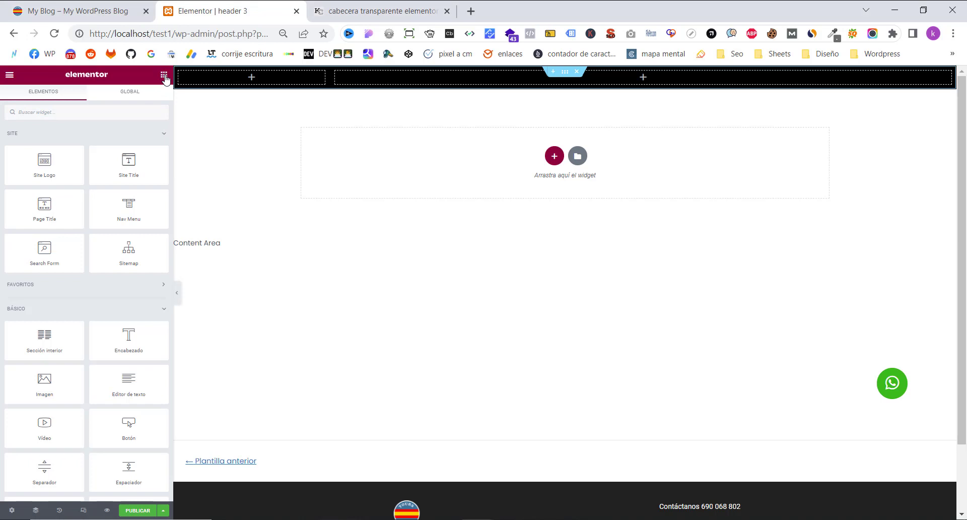
pyautogui.scroll(-2, 71, 259)
pyautogui.moveTo(60, 302); pyautogui.dragTo(263, 76)
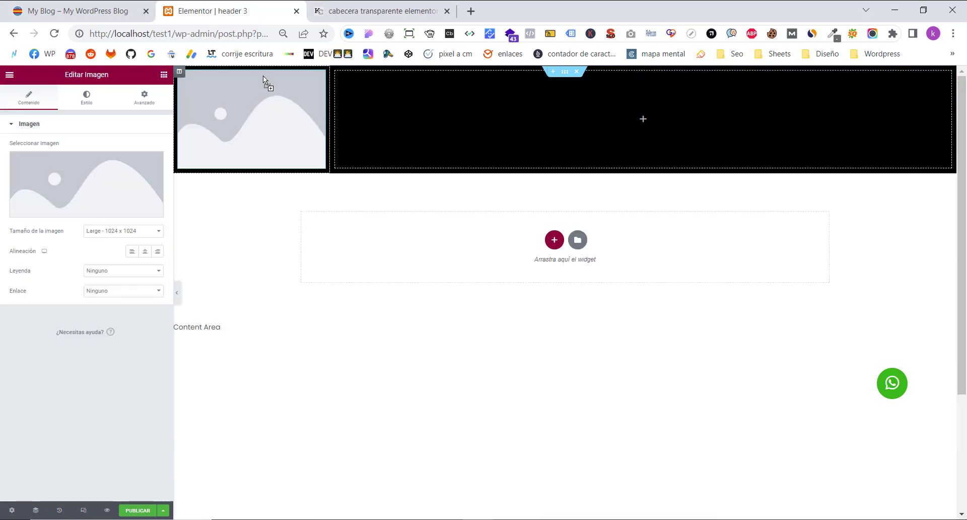
pyautogui.click(98, 206)
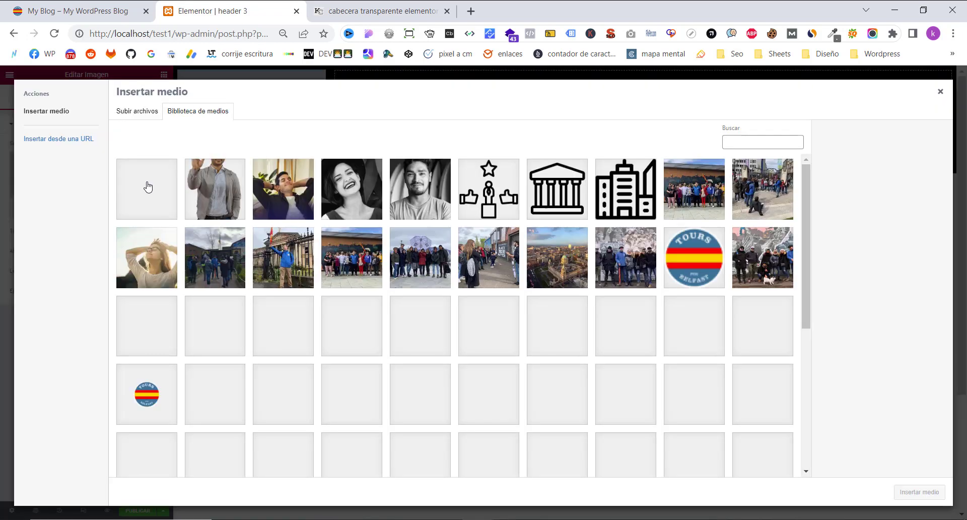
pyautogui.click(688, 267)
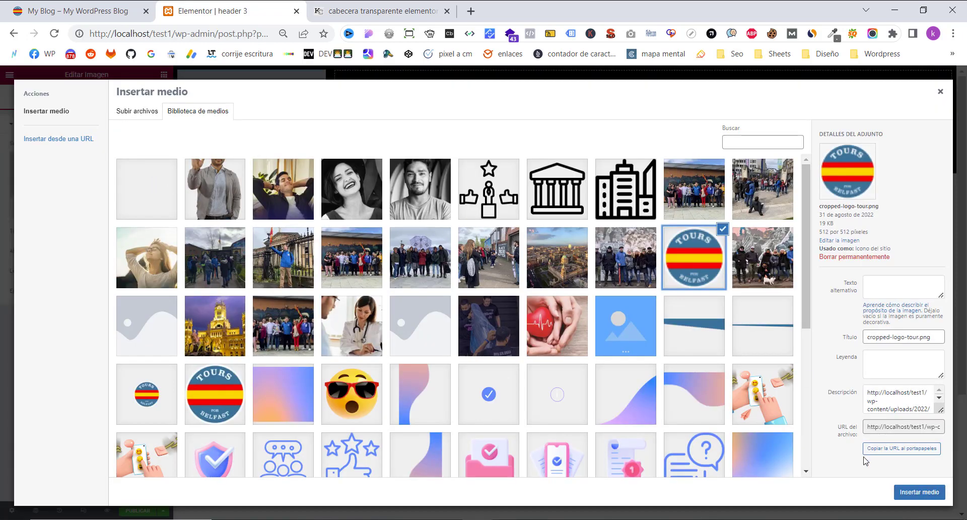
pyautogui.click(921, 499)
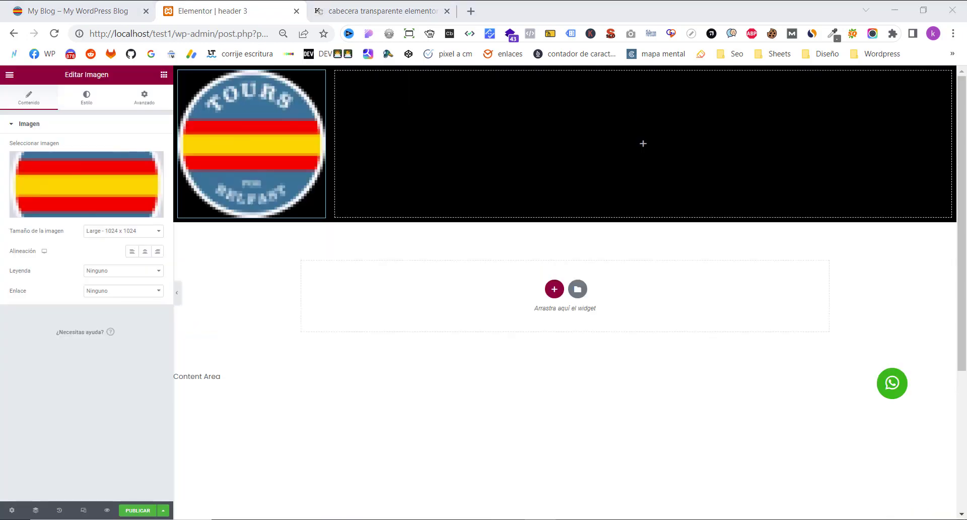
# Step: Set the image size to Thumbnail - 150 x 150 and replace the logo with the smaller Tours Belfast version from the media library
pyautogui.click(110, 233)
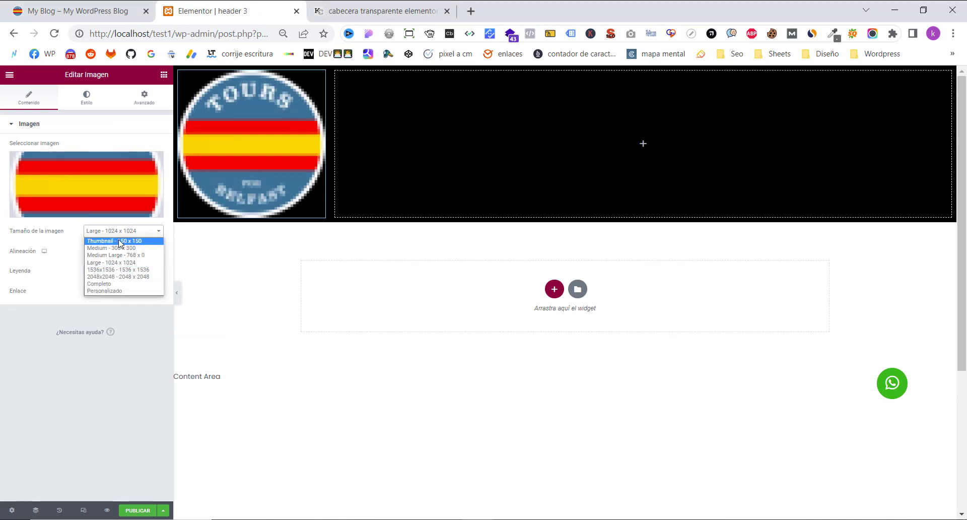
pyautogui.click(119, 241)
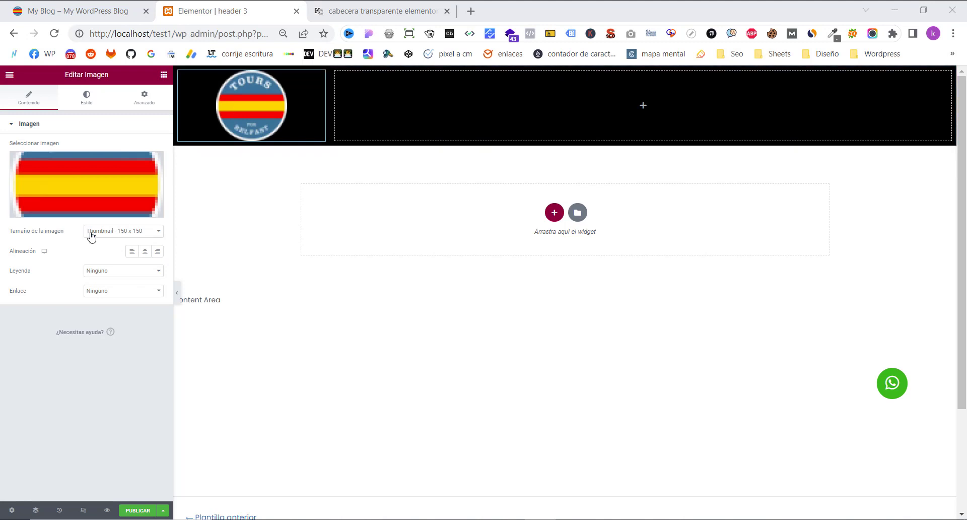
pyautogui.moveTo(86, 201)
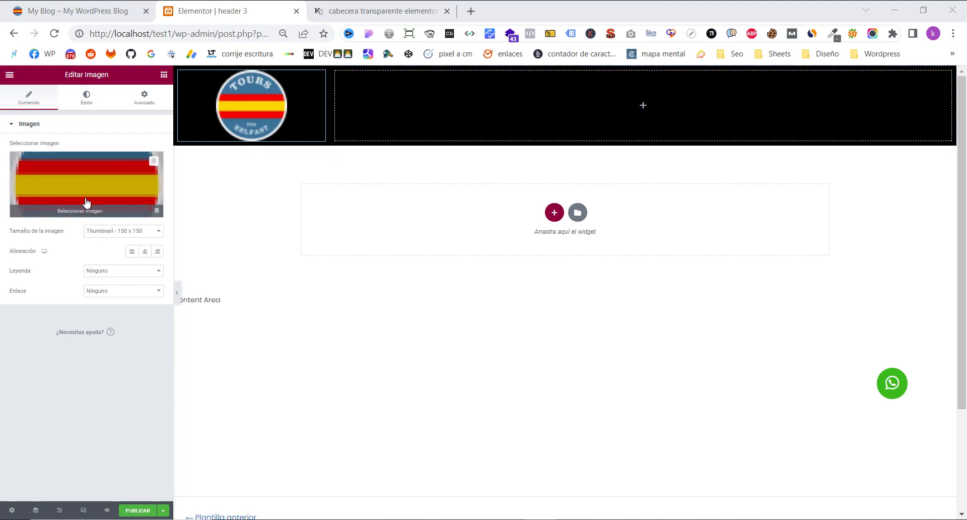
pyautogui.click(87, 202)
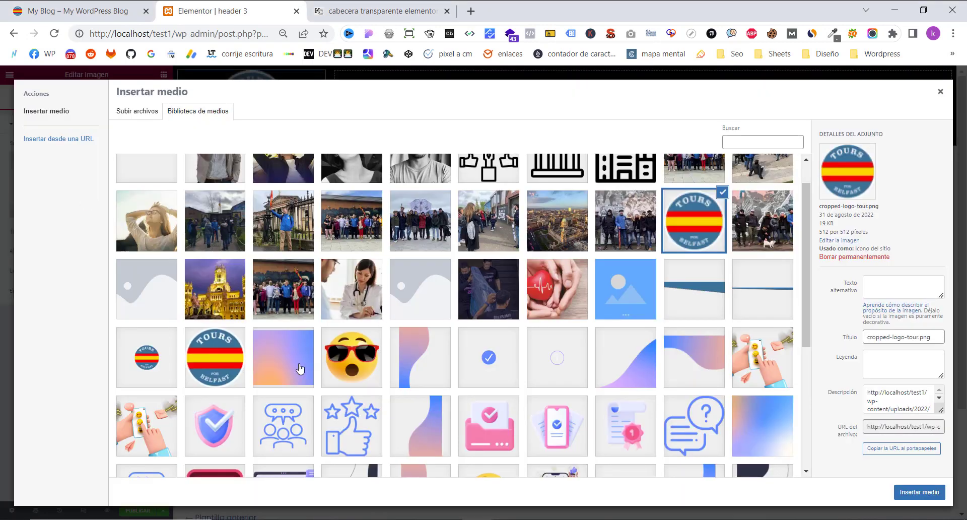
pyautogui.click(153, 360)
pyautogui.click(926, 495)
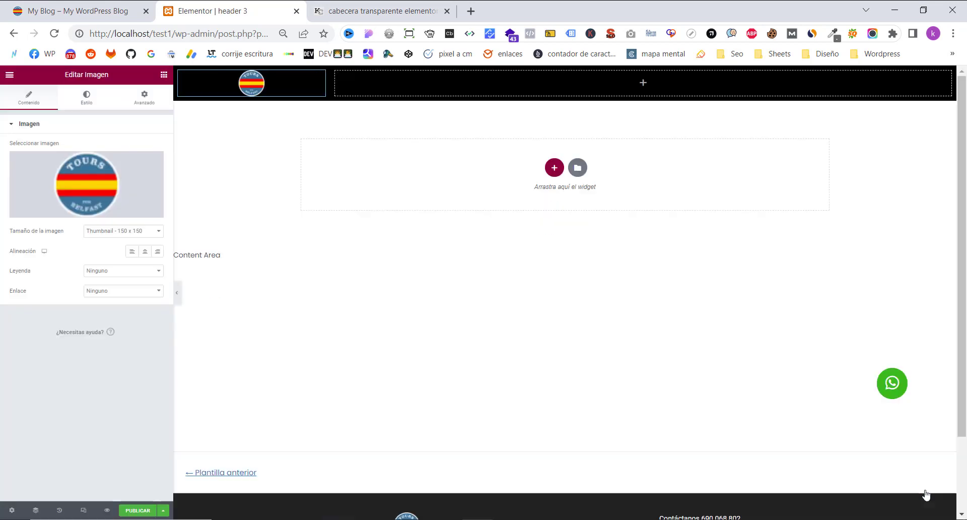
pyautogui.click(127, 233)
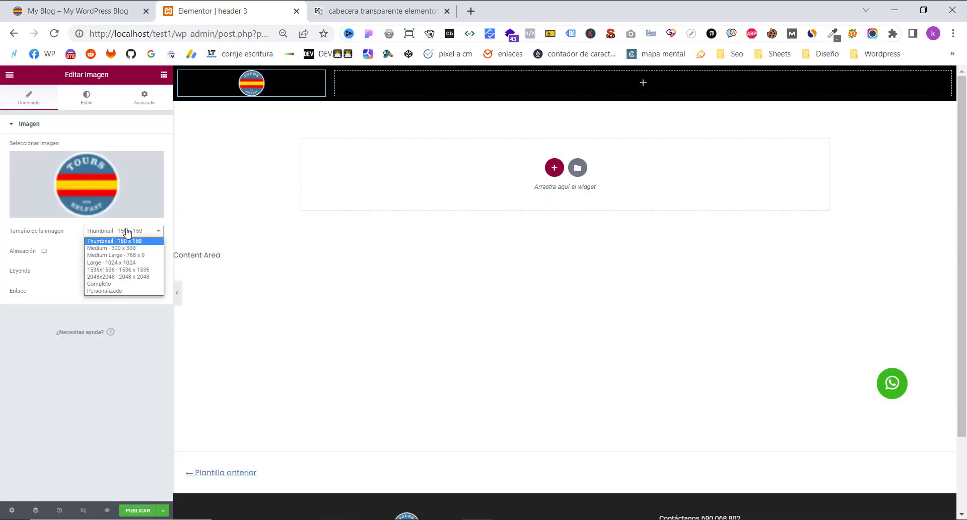
pyautogui.click(121, 242)
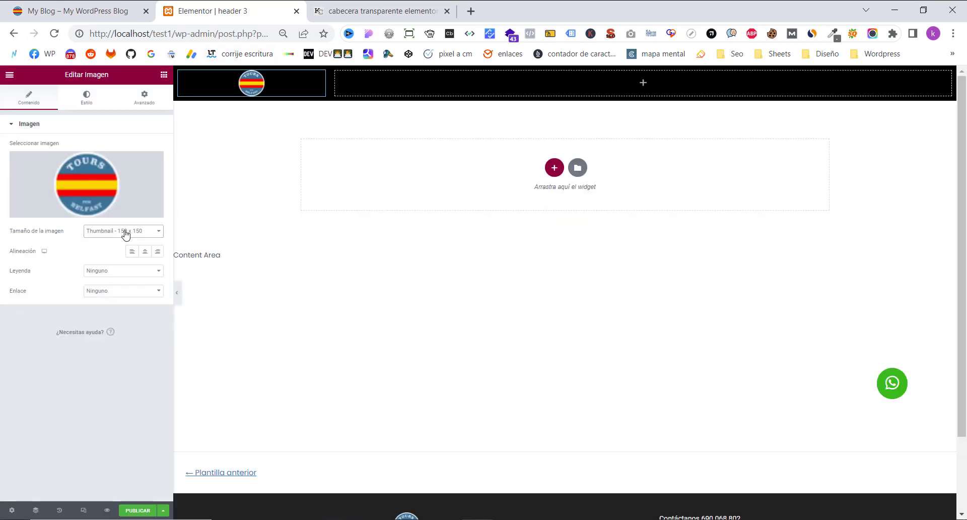
# Step: Add a Nav Menu widget to the wide second column of the header
pyautogui.click(144, 99)
pyautogui.click(164, 75)
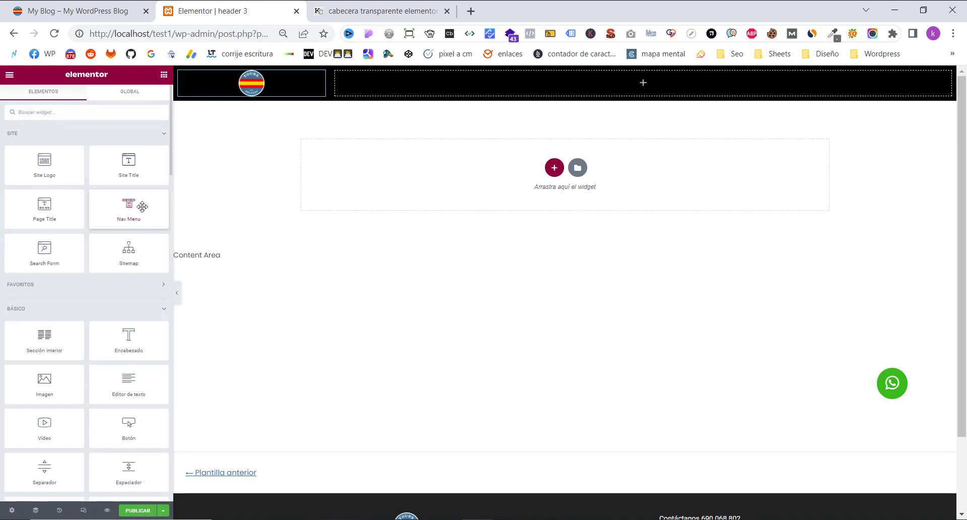
pyautogui.moveTo(143, 206); pyautogui.dragTo(433, 86)
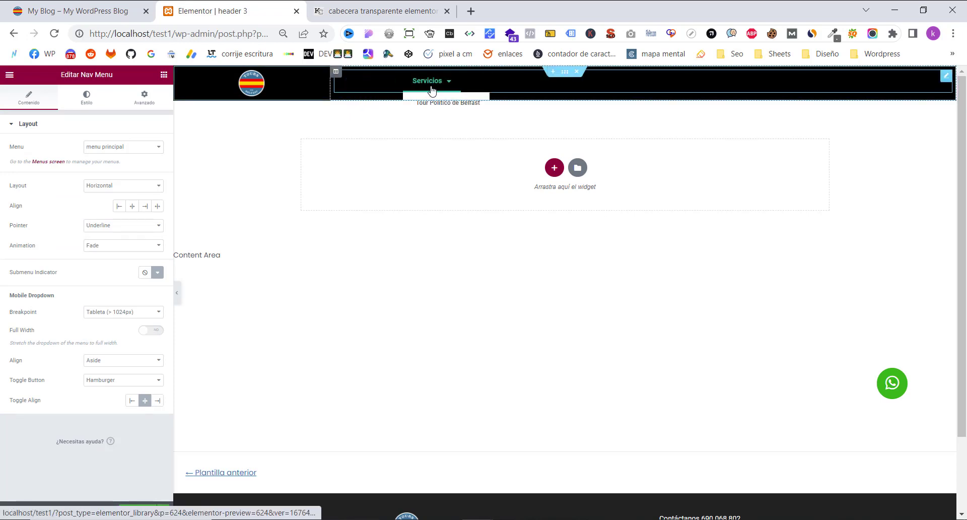
# Step: Open the WordPress menu editor in a separate tab, examine the items of "menu principal", and return to the header template
pyautogui.click(93, 13)
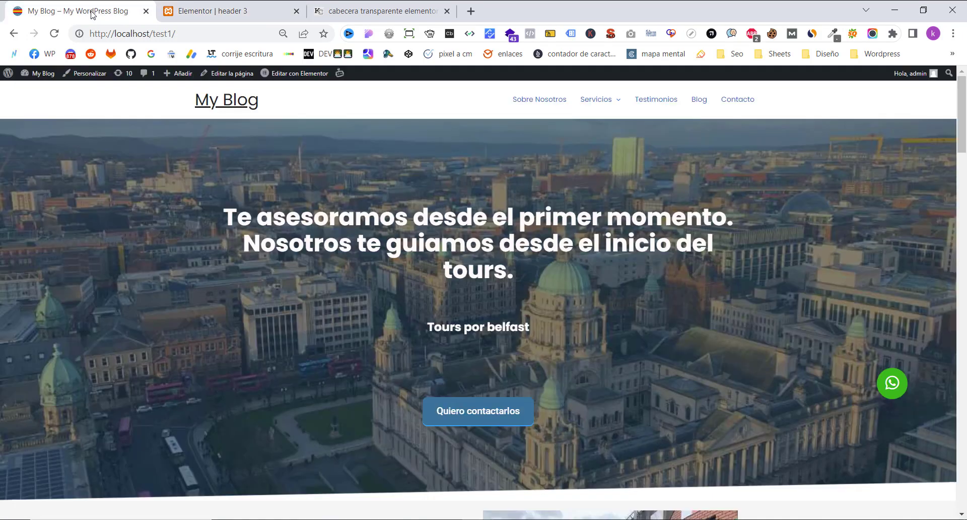
pyautogui.middleClick(43, 77)
pyautogui.click(214, 13)
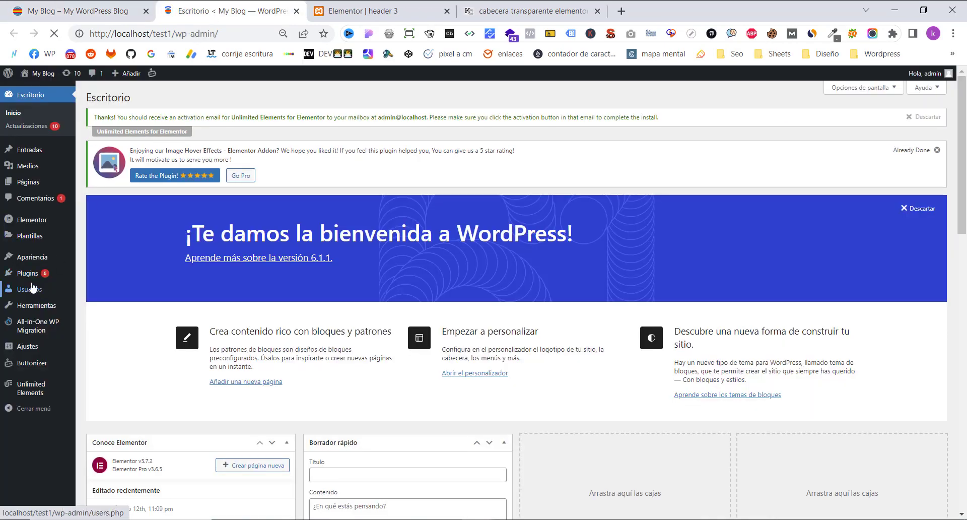
pyautogui.moveTo(29, 259)
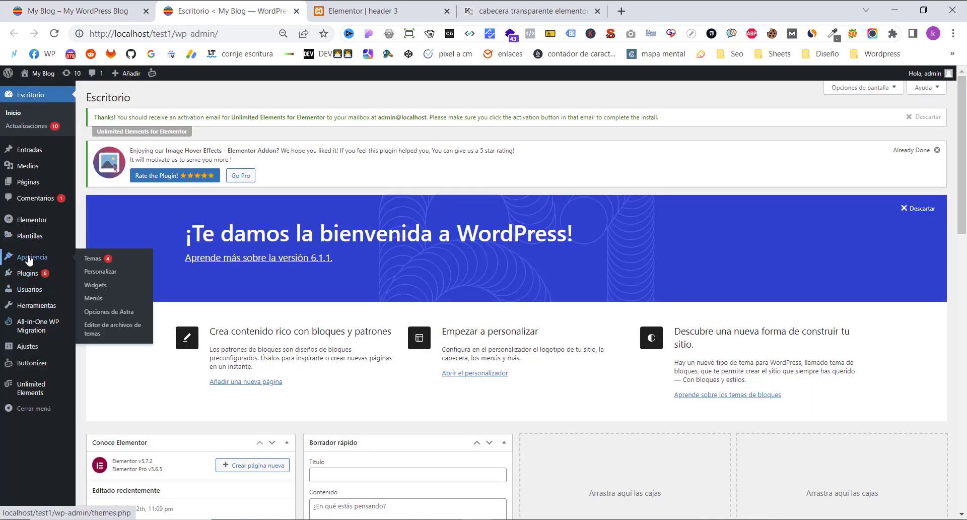
pyautogui.click(92, 299)
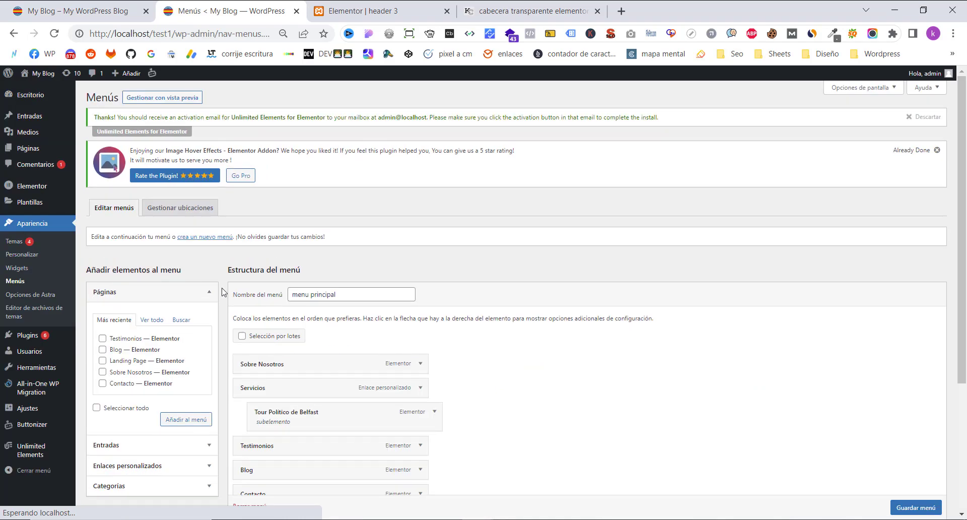
pyautogui.scroll(-2, 225, 293)
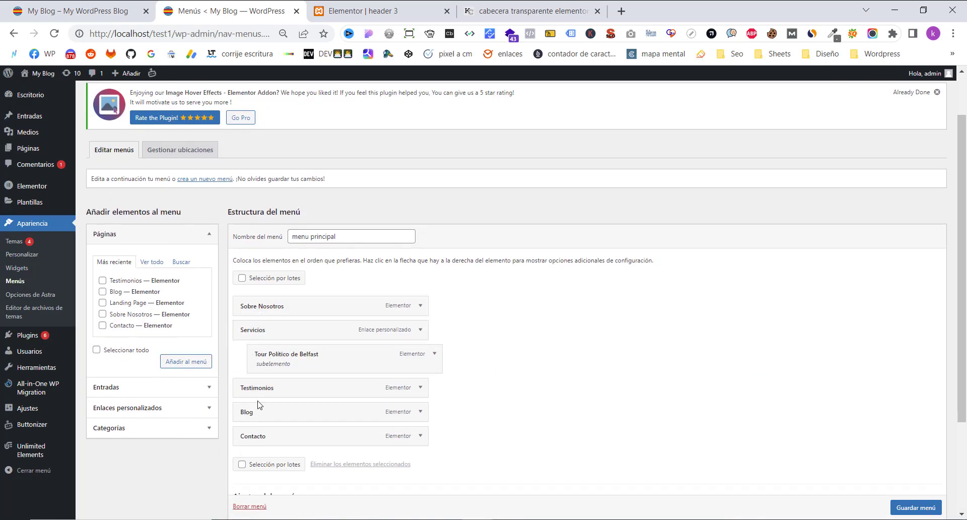
pyautogui.click(483, 9)
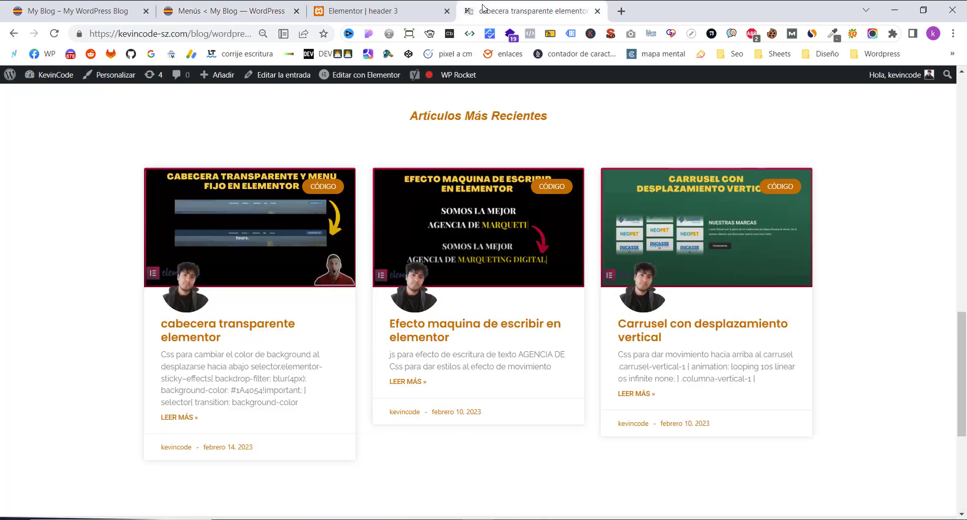
pyautogui.click(429, 11)
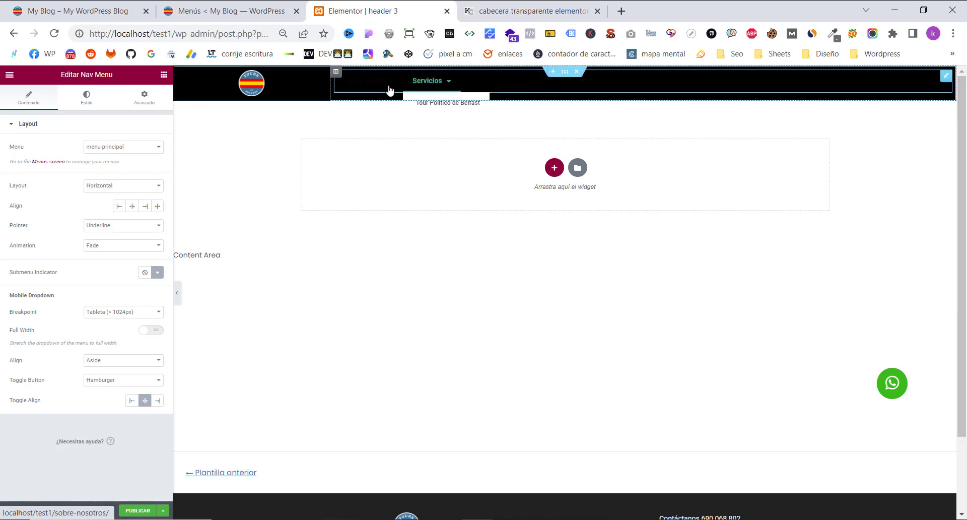
# Step: Set the normal text color of the Nav Menu's main items to white, #FFFFFF
pyautogui.click(80, 98)
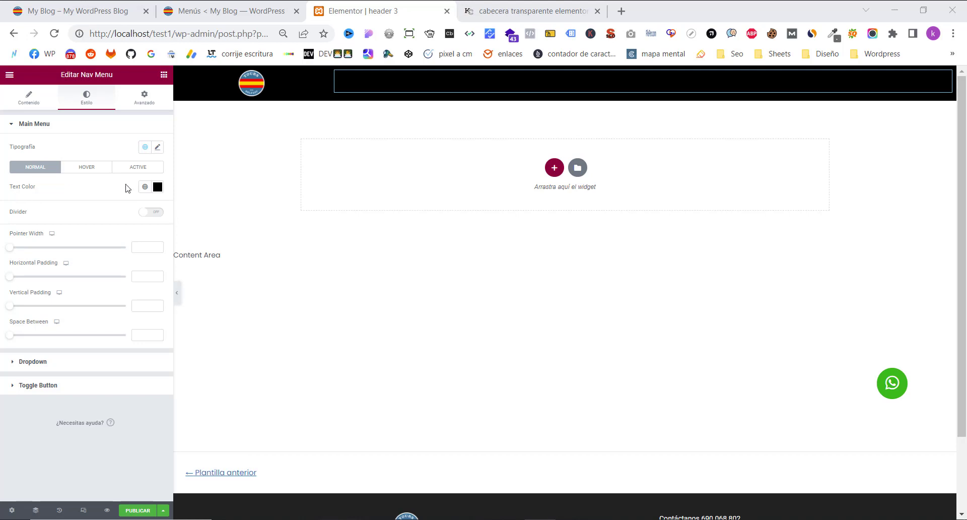
pyautogui.click(157, 187)
pyautogui.click(71, 234)
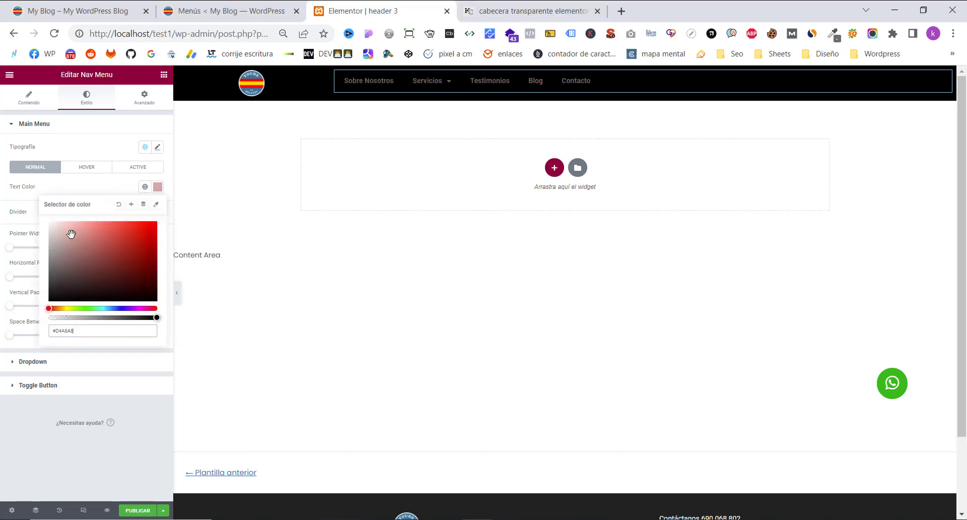
pyautogui.moveTo(71, 234); pyautogui.dragTo(36, 218)
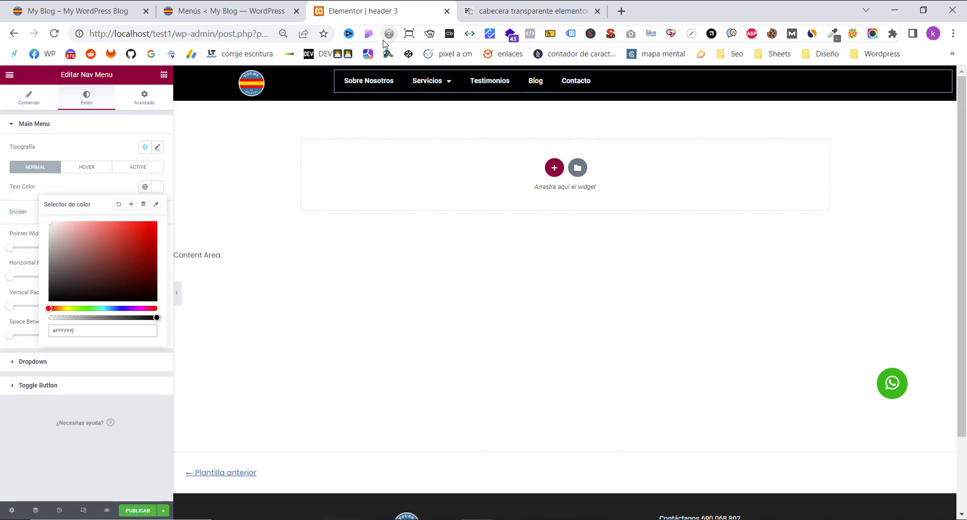
# Step: Compare the Servicios submenu structure and display location in the WordPress menu editor with the menu in the header template
pyautogui.click(235, 14)
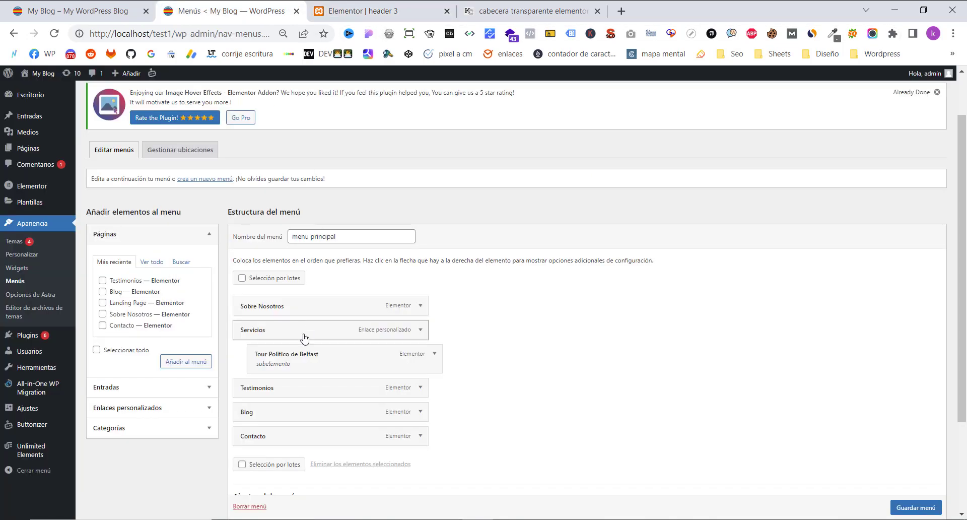
pyautogui.scroll(-1, 304, 338)
pyautogui.scroll(-1, 302, 302)
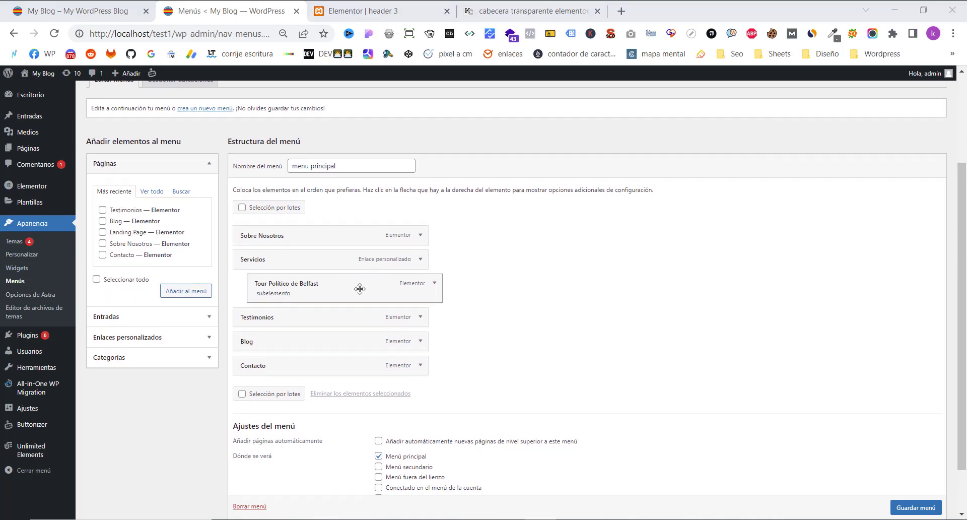
pyautogui.click(363, 12)
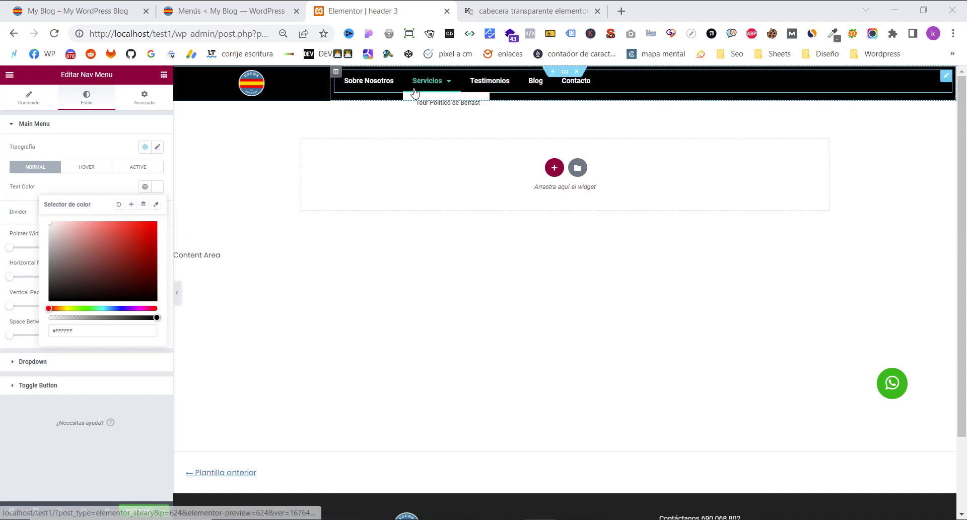
# Step: Set the hover text color of the Nav Menu's main items to light blue
pyautogui.click(86, 168)
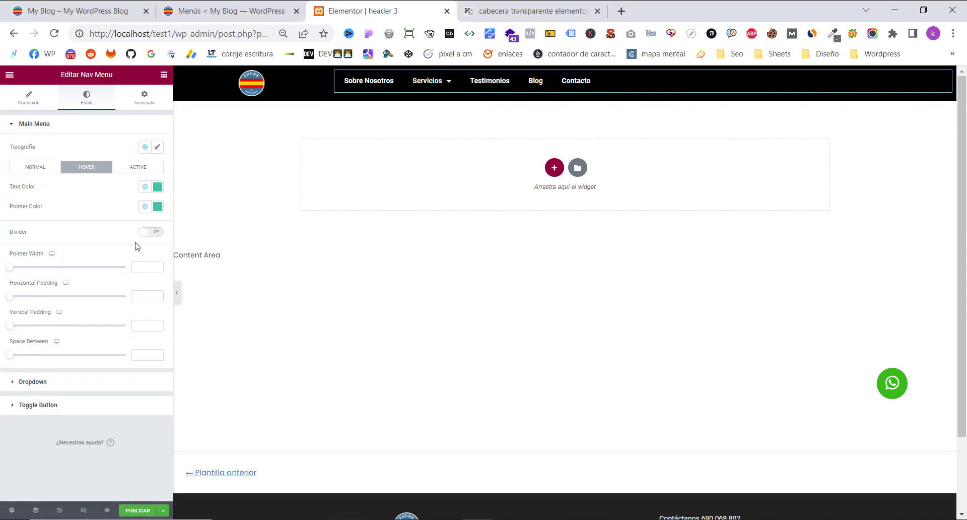
pyautogui.click(158, 187)
pyautogui.doubleClick(91, 331)
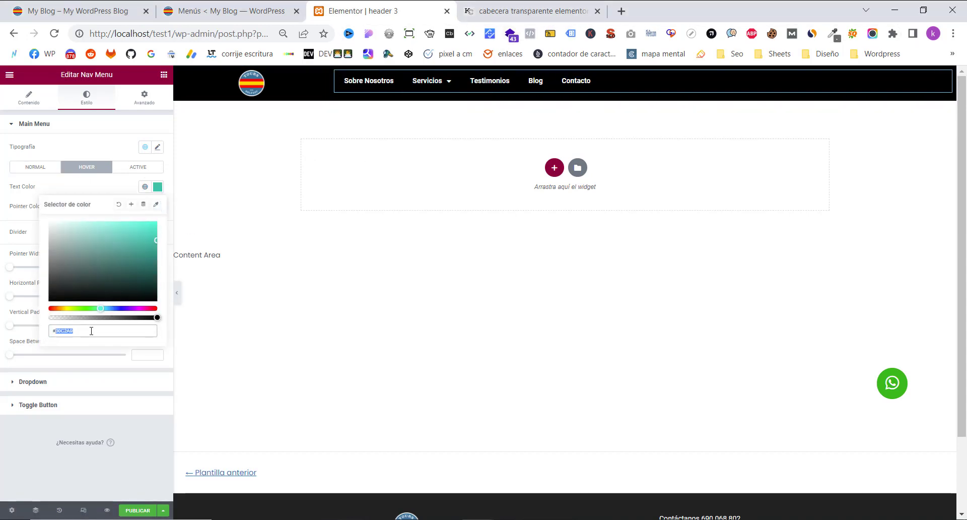
pyautogui.write('#6EC1E4')
pyautogui.click(157, 190)
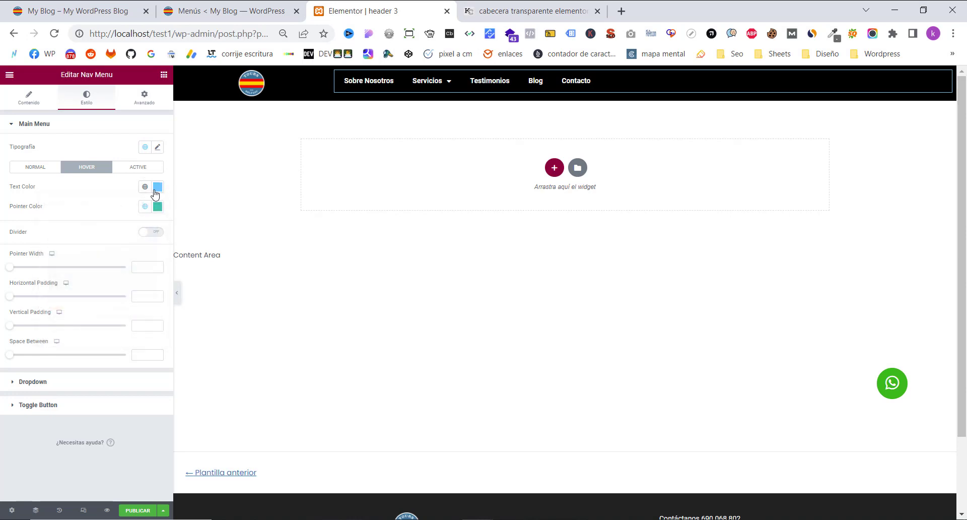
# Step: Set the hover pointer color of the Nav Menu's main items to #5DC7FF and check the effect on the menu items
pyautogui.click(158, 206)
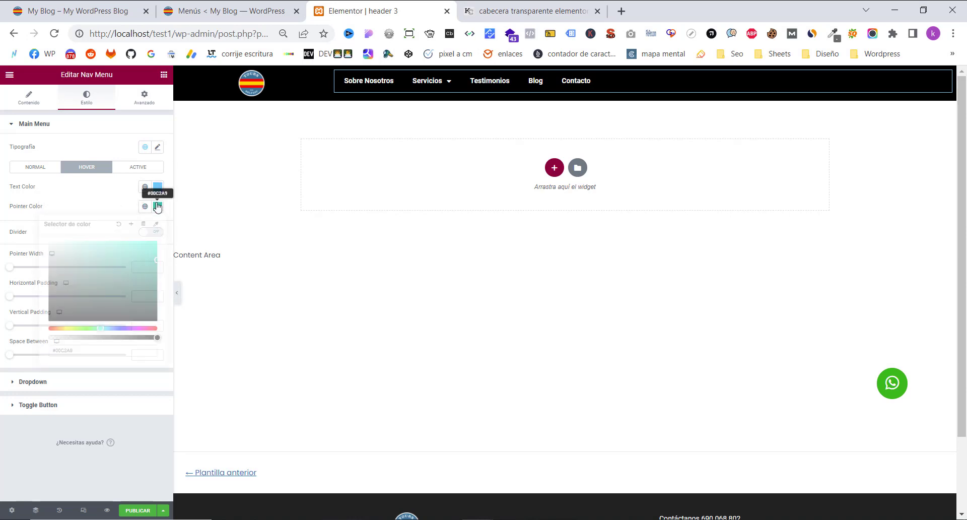
pyautogui.doubleClick(89, 349)
pyautogui.write('#5DC7FF')
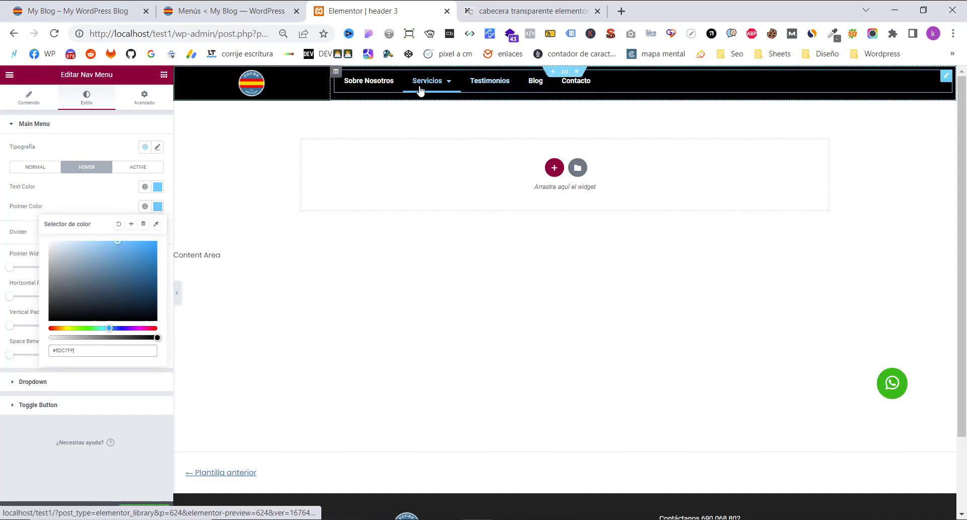
pyautogui.moveTo(419, 89)
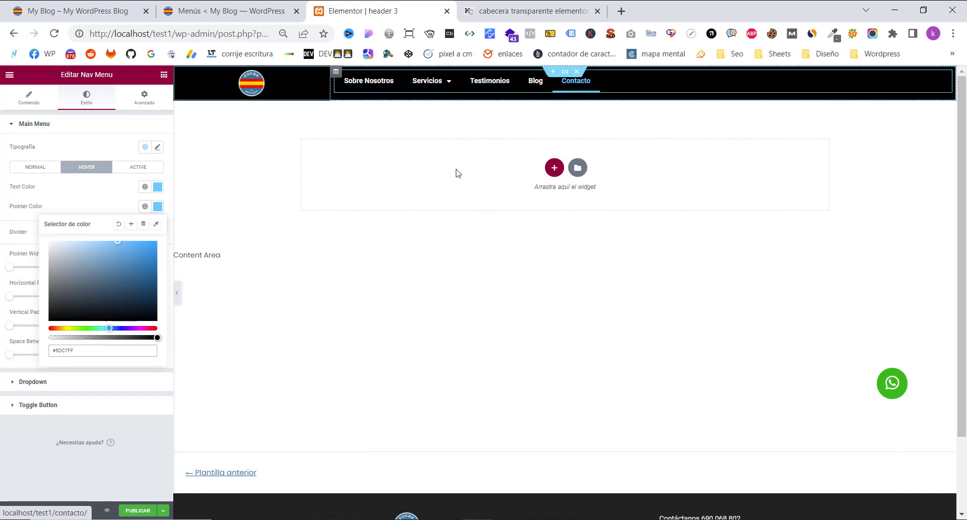
pyautogui.click(222, 353)
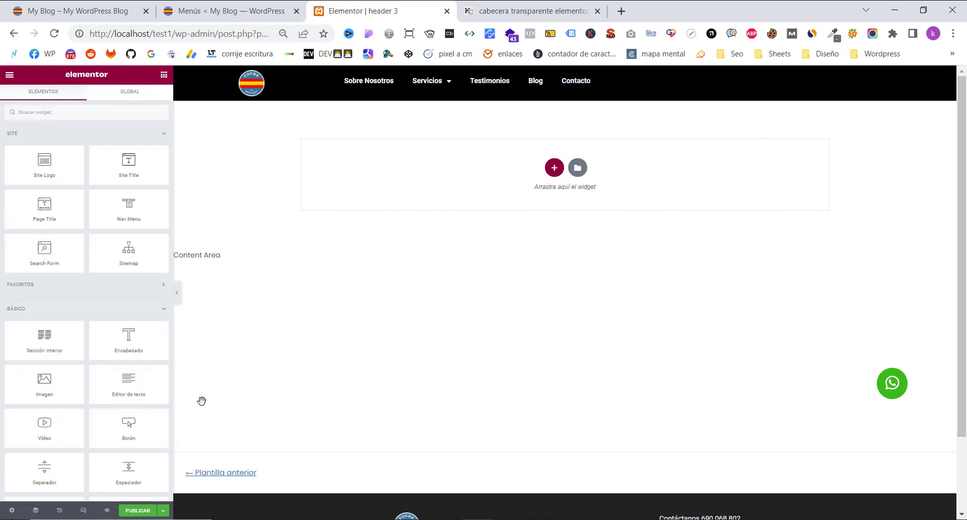
# Step: Publish the header template without a display condition and reload the live home page to check its header
pyautogui.click(137, 510)
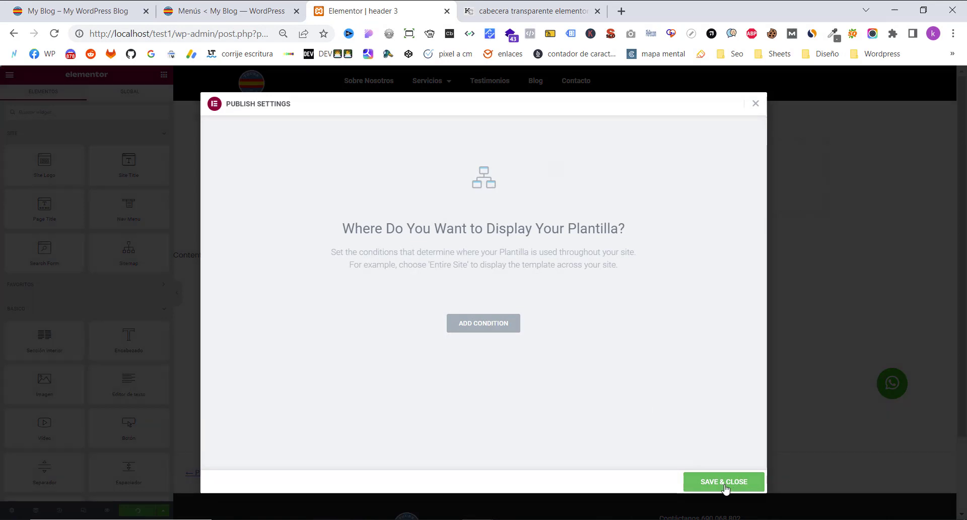
pyautogui.click(725, 488)
pyautogui.click(218, 16)
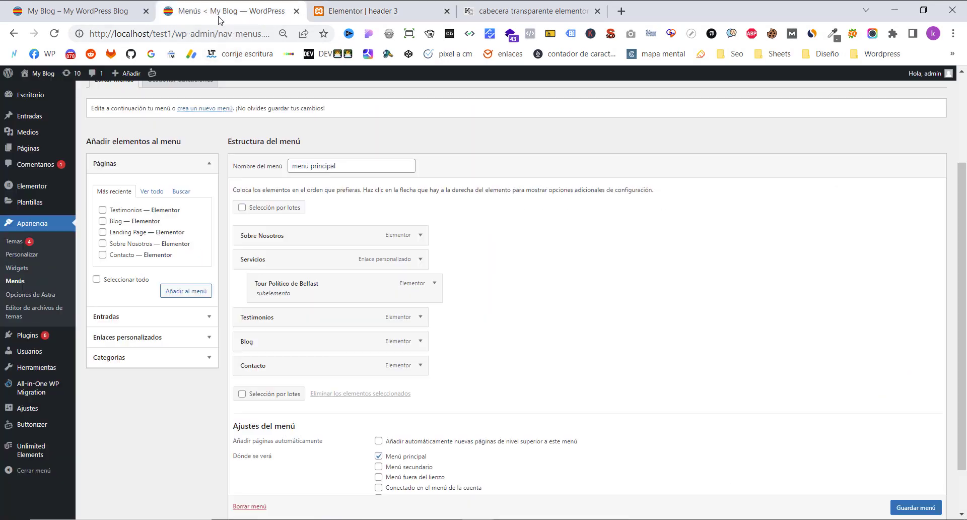
pyautogui.click(100, 15)
pyautogui.click(56, 35)
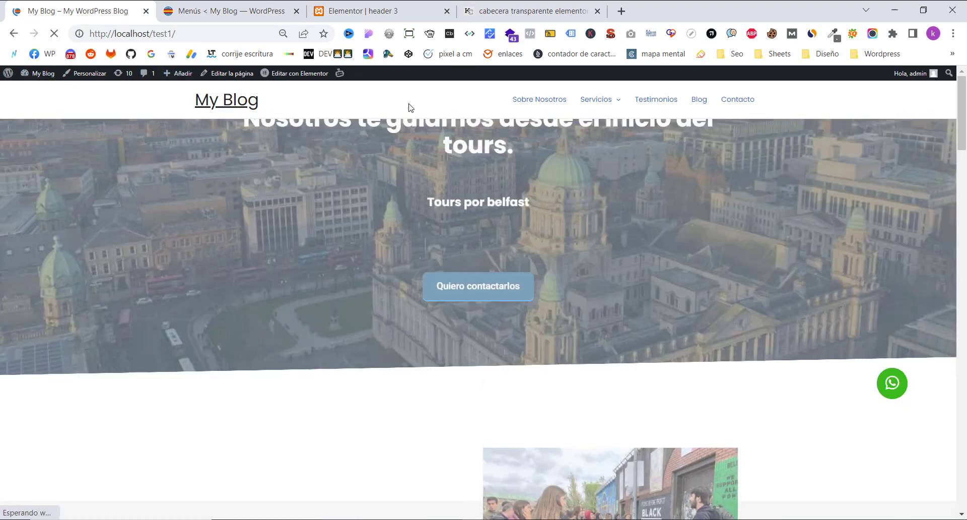
# Step: Return to the header template, add a display condition that includes the Entire Site, and save it
pyautogui.click(504, 12)
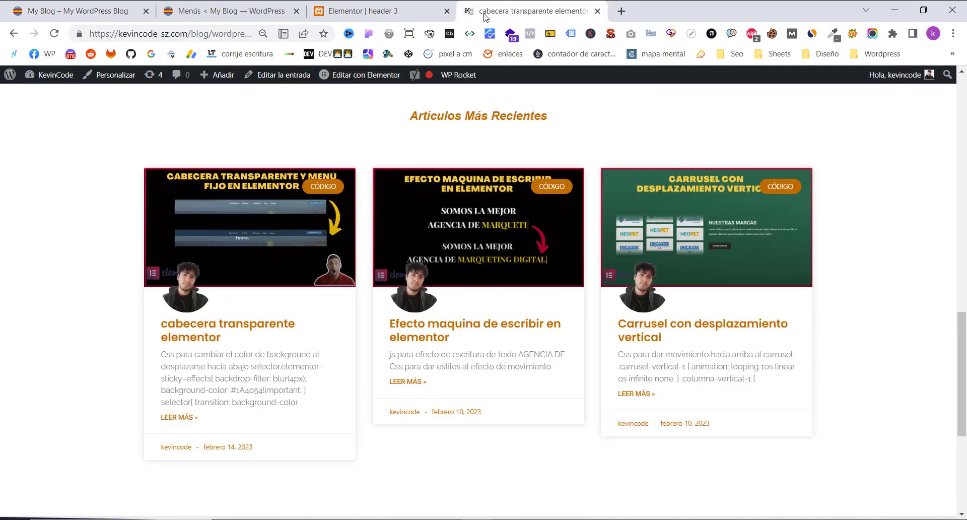
pyautogui.click(408, 15)
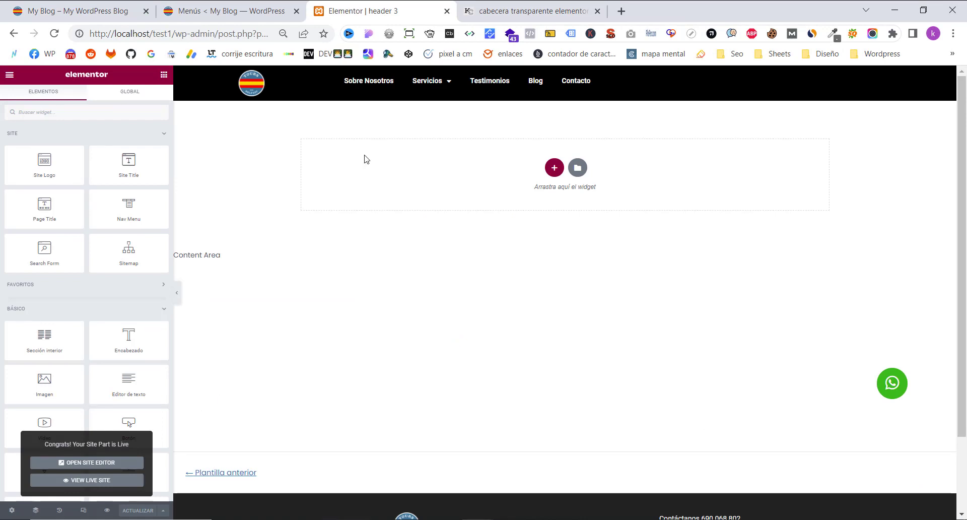
pyautogui.click(163, 510)
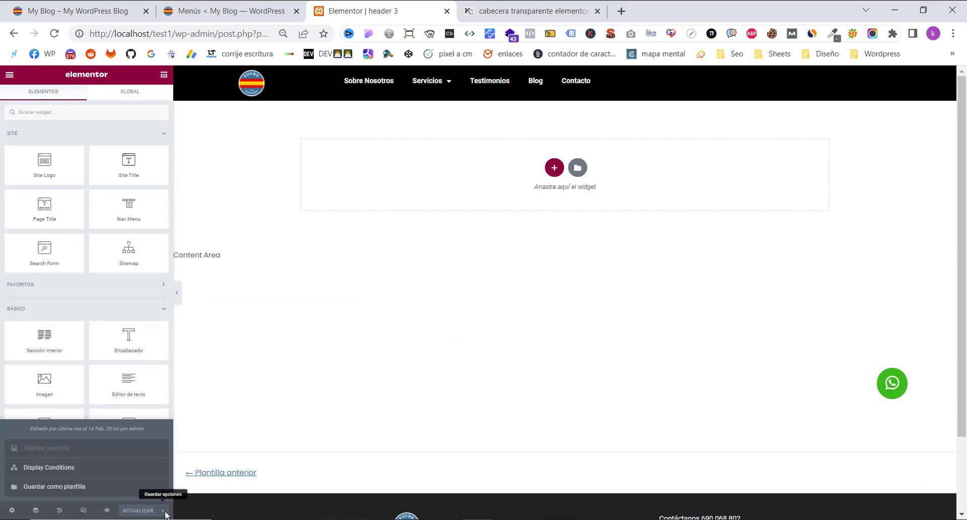
pyautogui.click(108, 468)
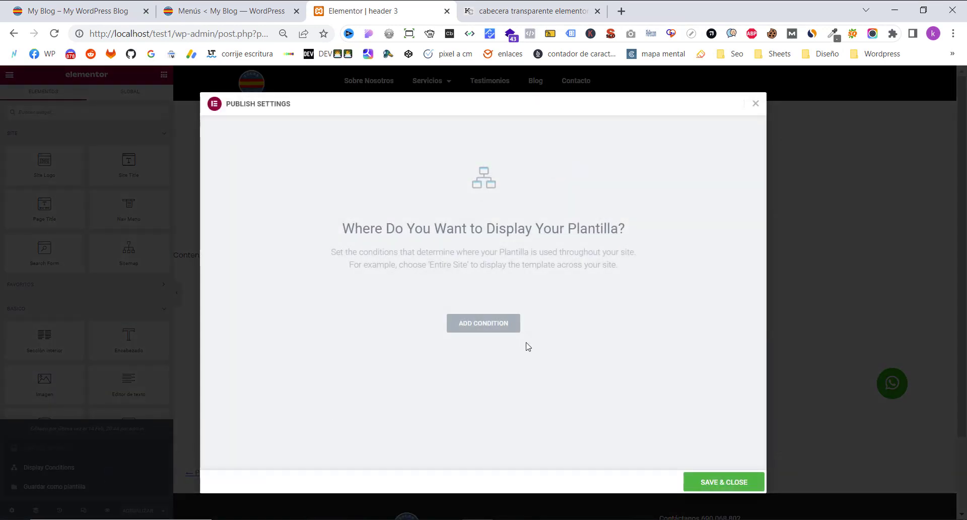
pyautogui.click(501, 325)
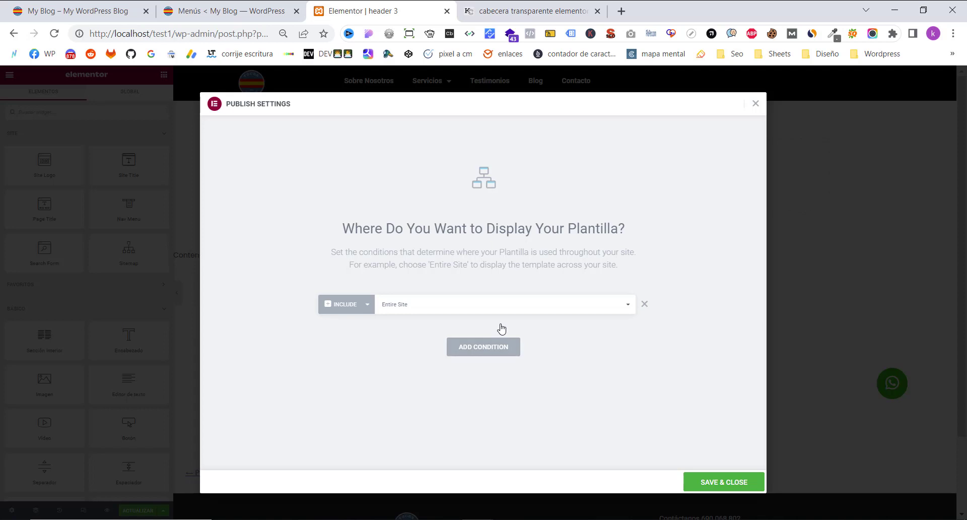
pyautogui.click(440, 311)
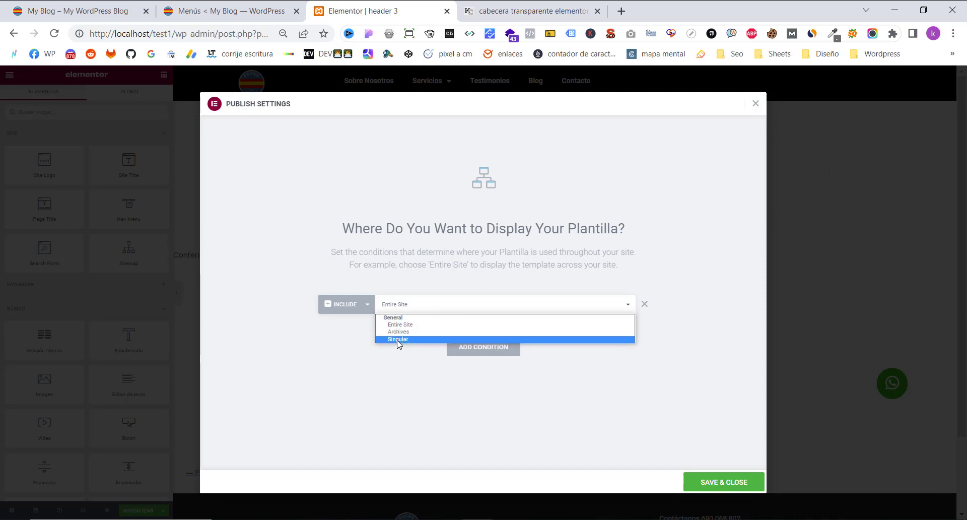
pyautogui.click(417, 296)
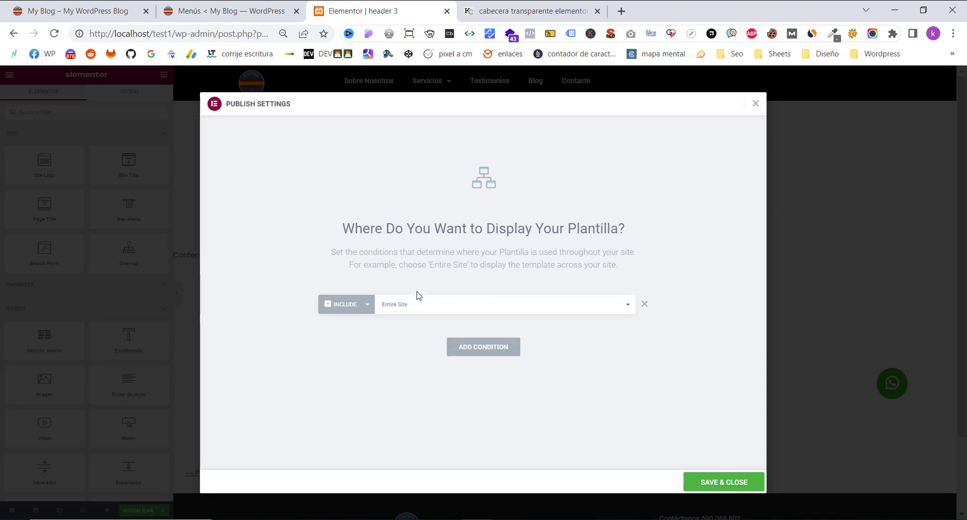
pyautogui.click(728, 485)
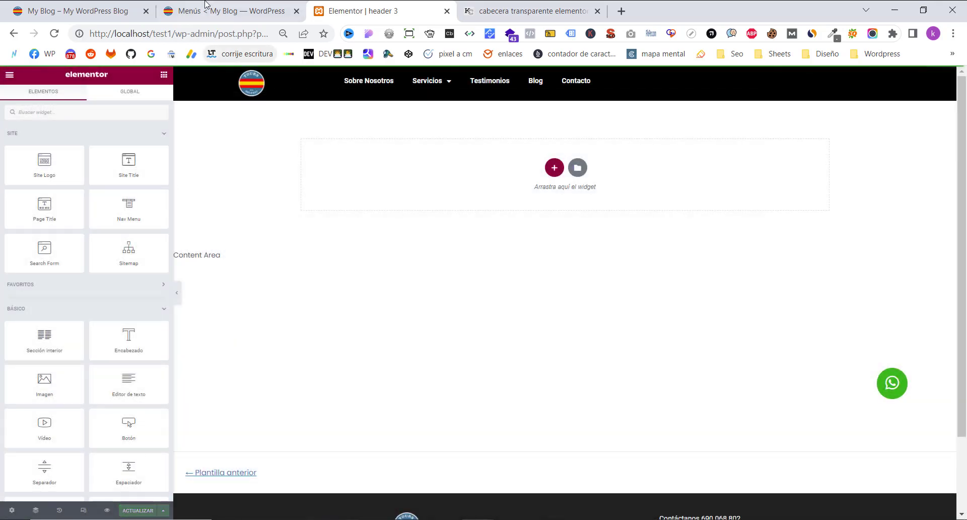
# Step: Reload the live home page and examine how the custom header and its menu items display
pyautogui.click(216, 11)
pyautogui.click(83, 10)
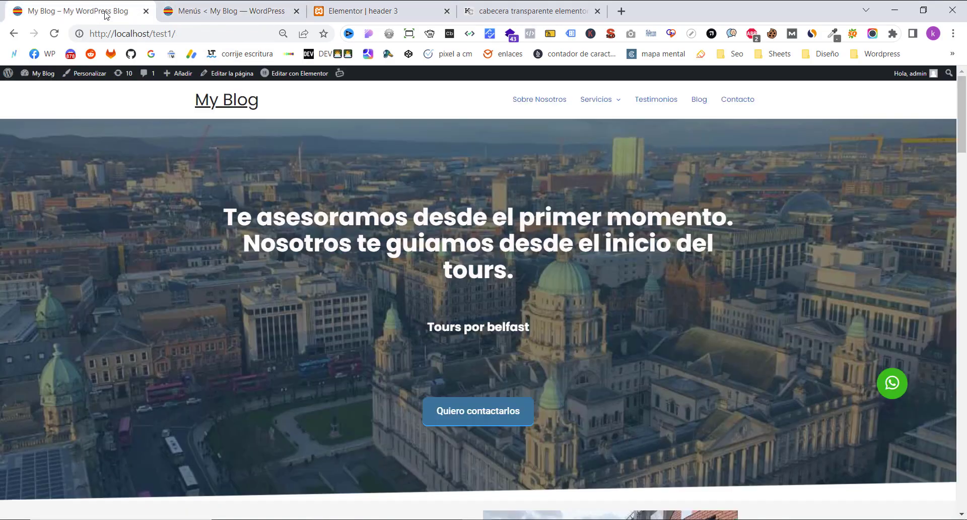
pyautogui.click(55, 36)
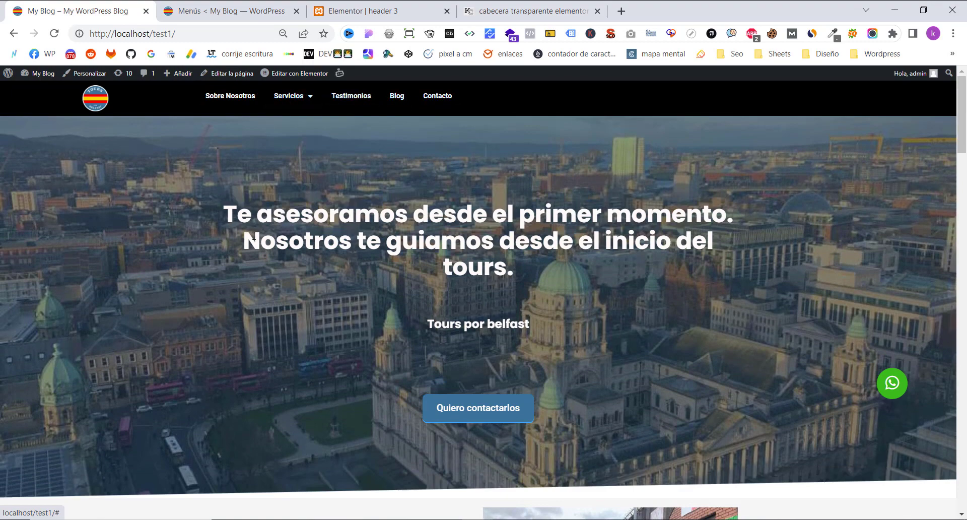
pyautogui.scroll(-10, 255, 233)
pyautogui.scroll(10, 253, 236)
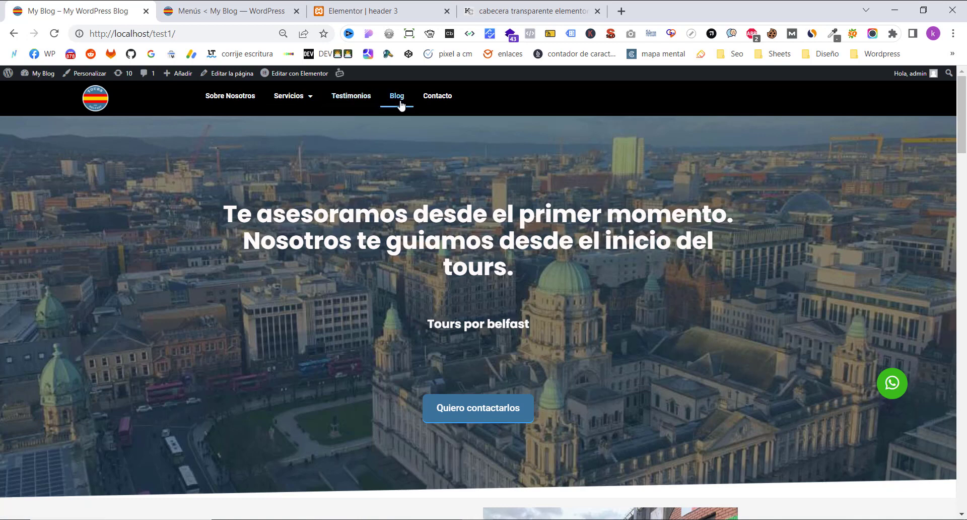
# Step: Return to the header template, make the header section's background color fully transparent, #00000000, and open the section's advanced settings
pyautogui.click(255, 17)
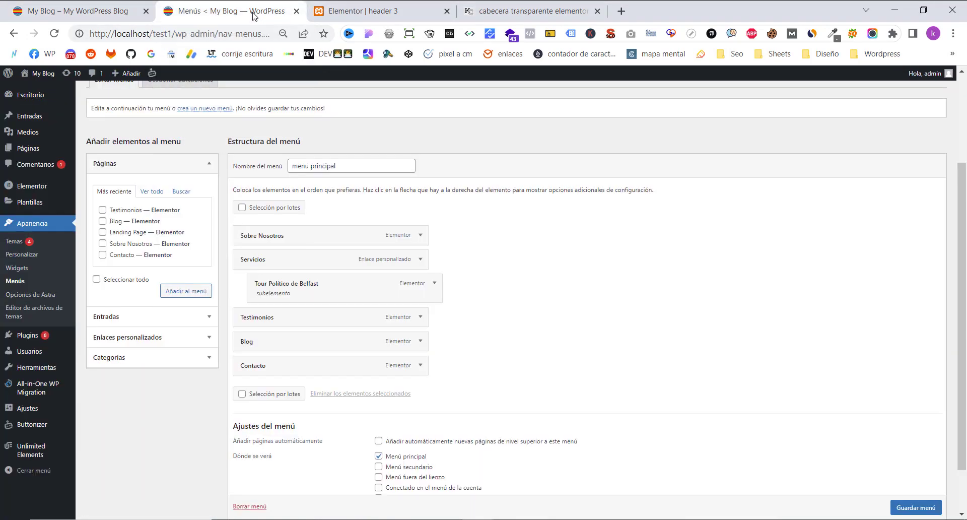
pyautogui.click(330, 15)
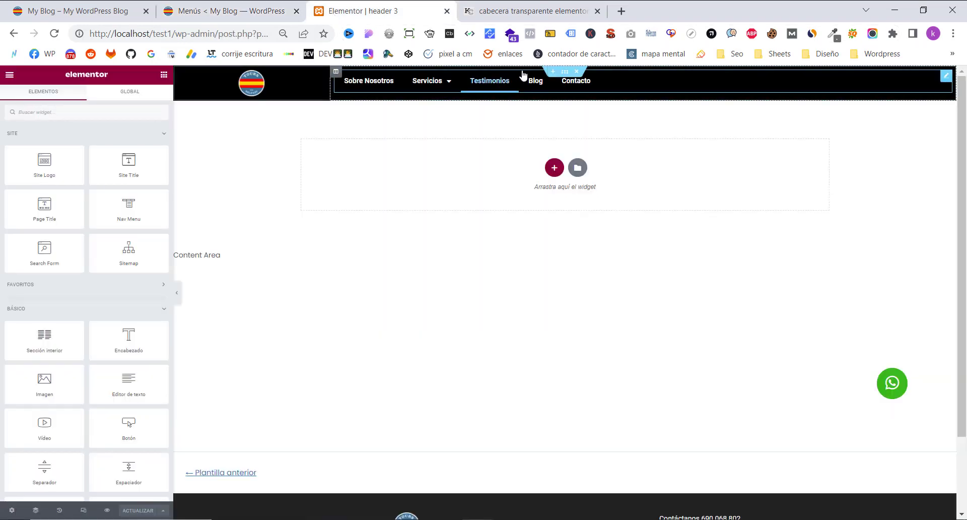
pyautogui.click(564, 72)
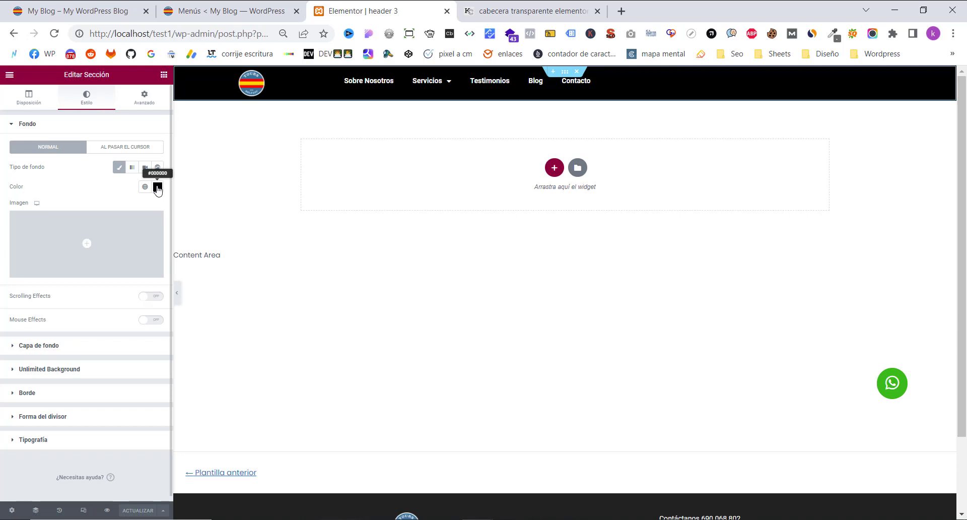
pyautogui.click(157, 187)
pyautogui.tripleClick(150, 331)
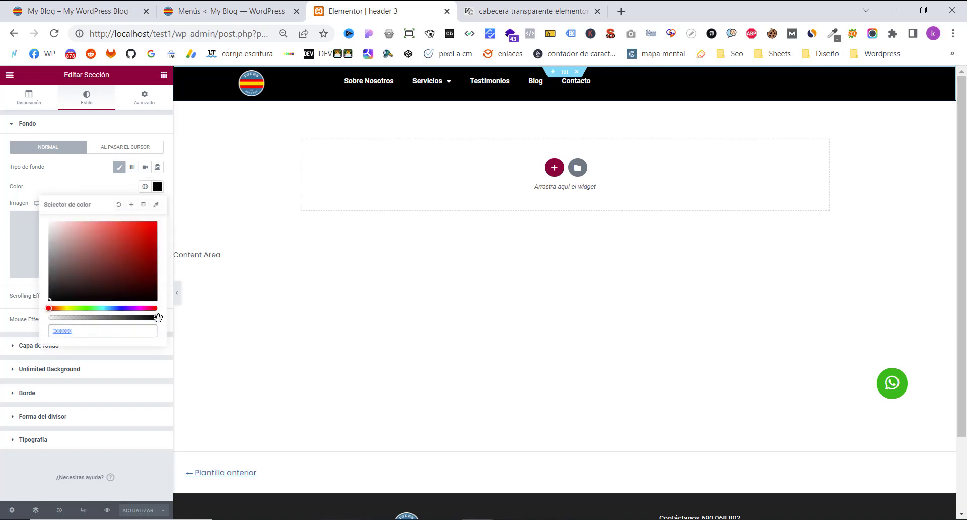
pyautogui.moveTo(158, 317); pyautogui.dragTo(46, 319)
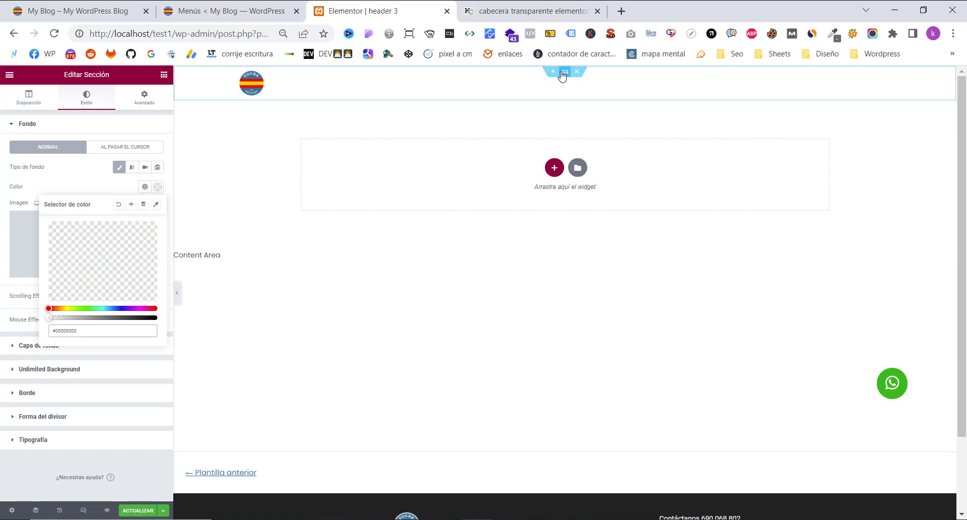
pyautogui.click(142, 103)
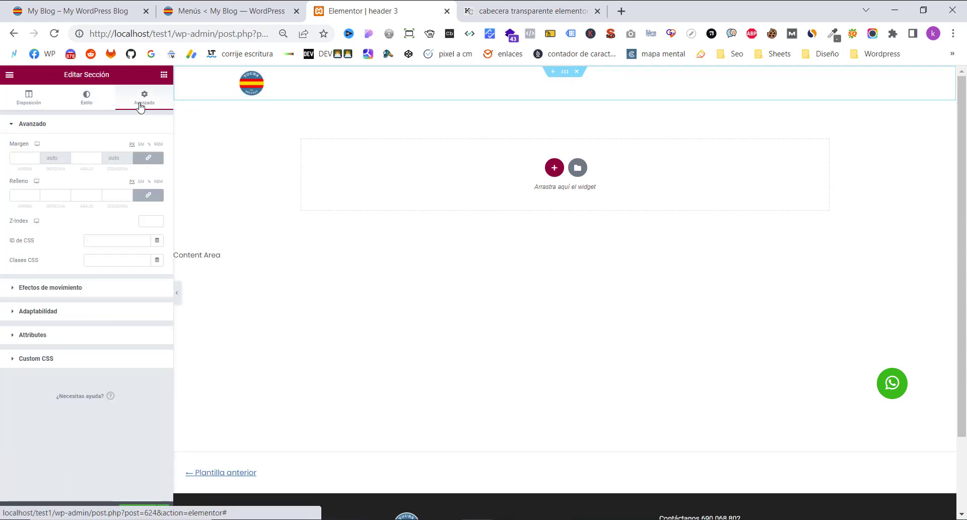
pyautogui.click(81, 157)
pyautogui.write('100')
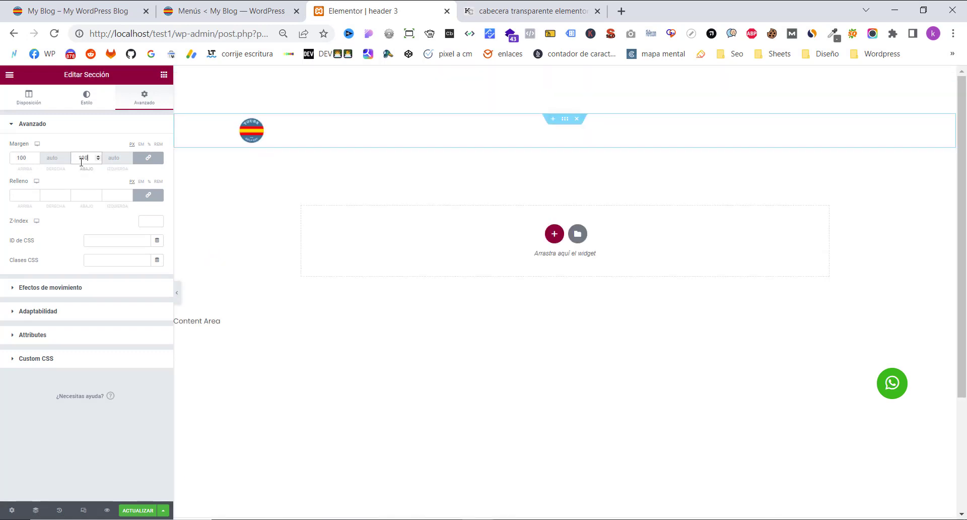
pyautogui.press('BackSpace')
pyautogui.press('BackSpace')
pyautogui.press('BackSpace')
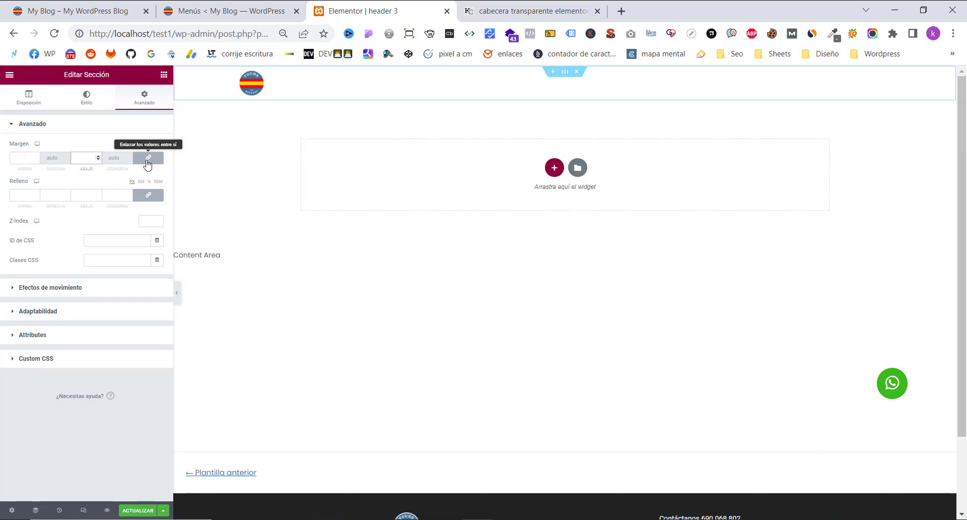
# Step: Unlink the header section's margin values and set its bottom margin to -100 px
pyautogui.click(147, 159)
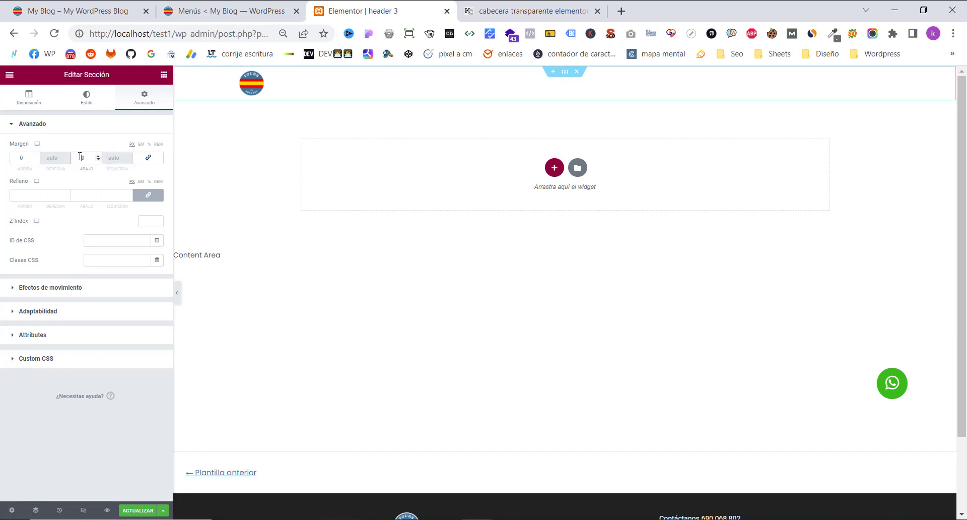
pyautogui.write('4')
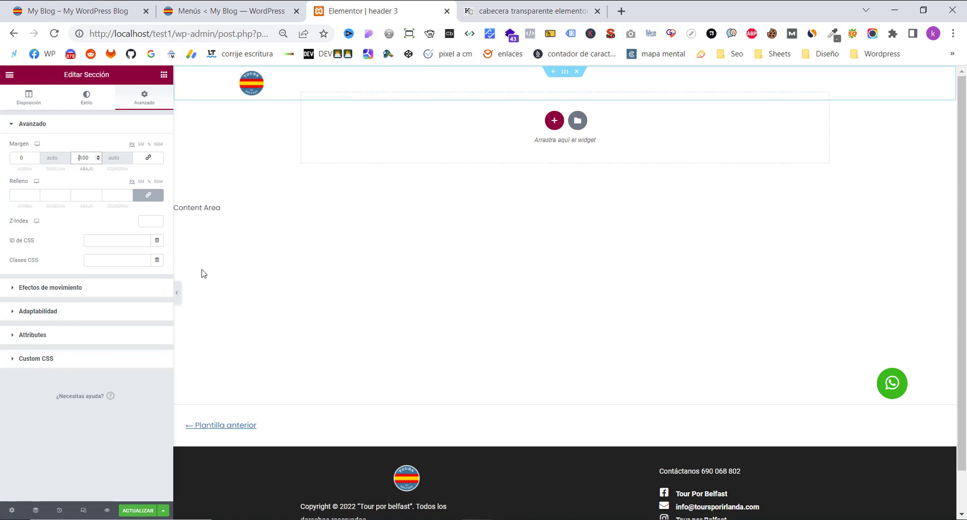
pyautogui.click(181, 294)
pyautogui.click(6, 295)
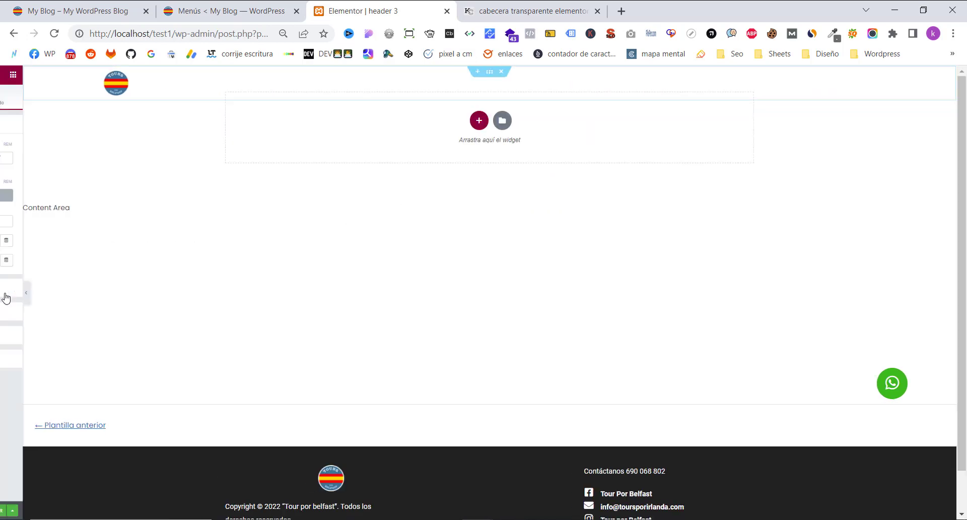
# Step: Update the header template and examine how the transparent header overlays the hero section on the live home page
pyautogui.click(147, 514)
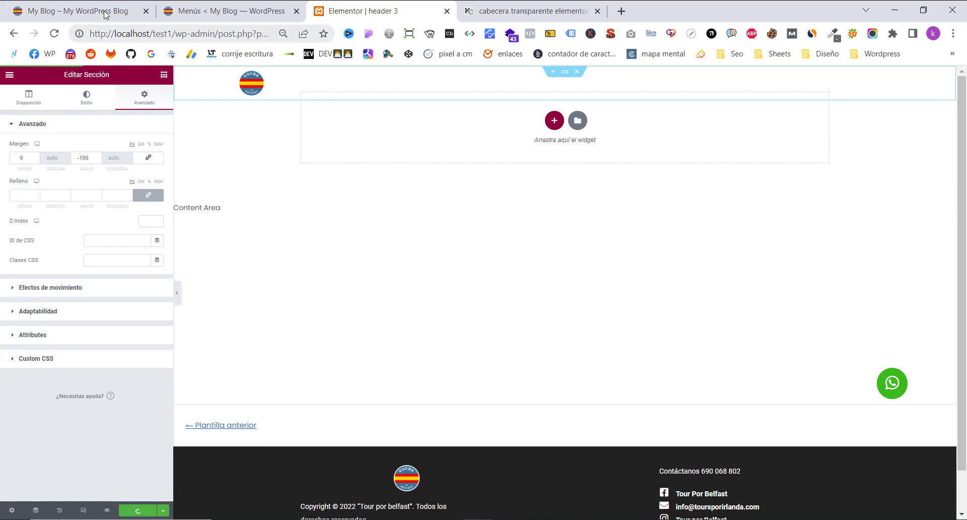
pyautogui.click(106, 15)
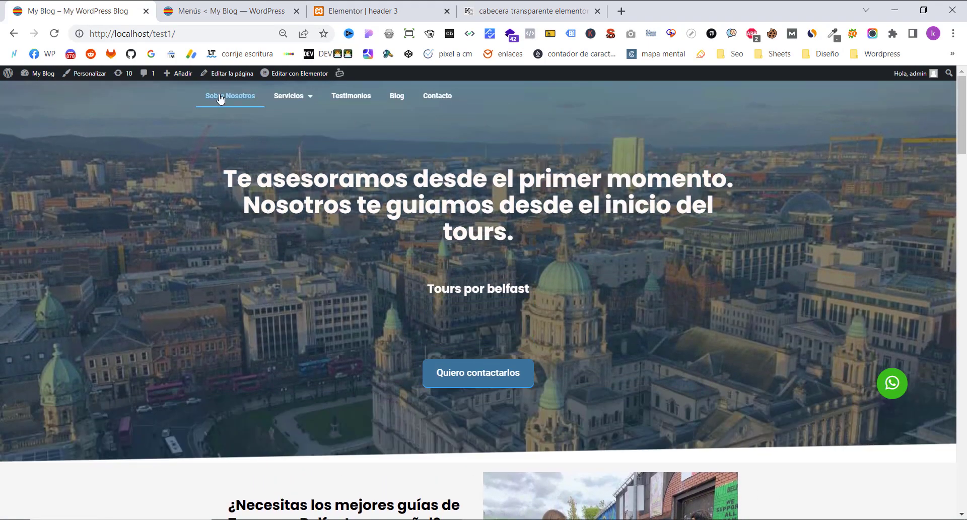
pyautogui.scroll(-3, 216, 228)
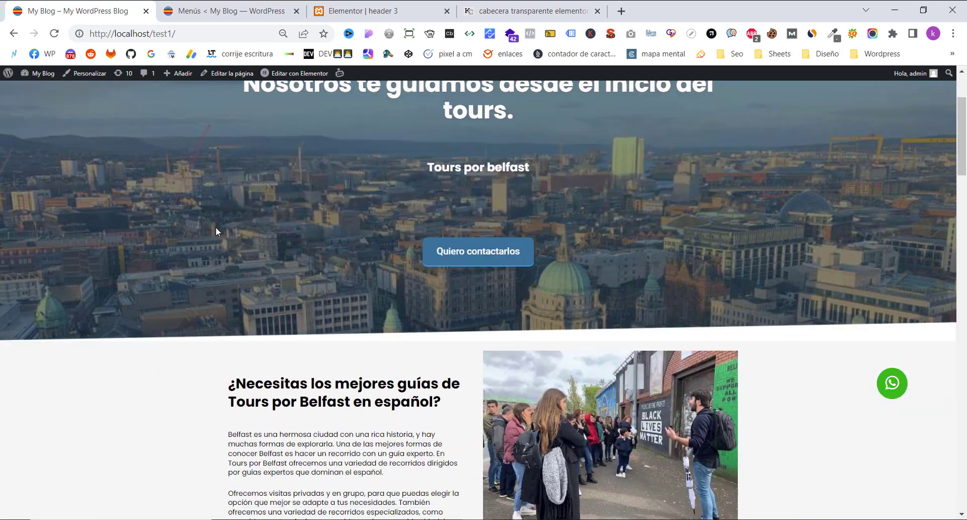
# Step: Return to the header template, set the logo image's Z-Index to 1 in its advanced settings, and update the template
pyautogui.scroll(3, 216, 227)
pyautogui.click(212, 15)
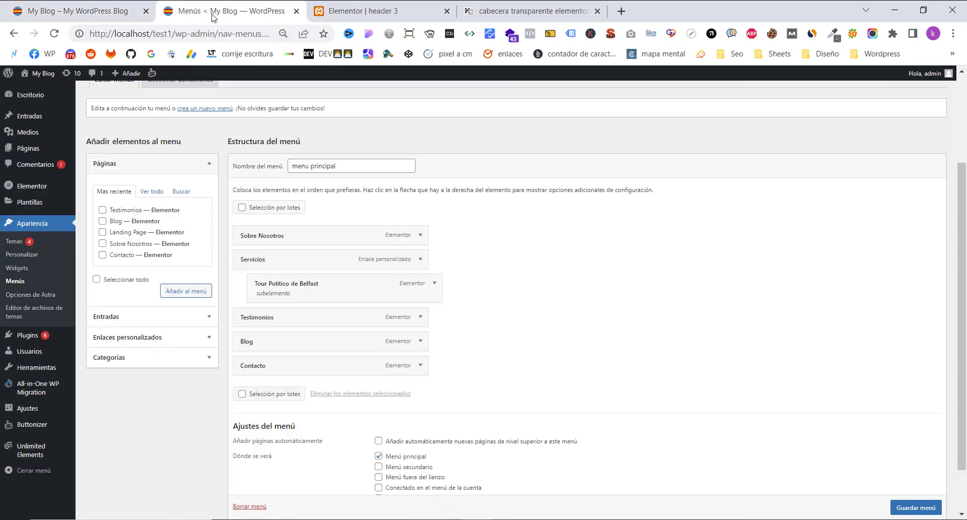
pyautogui.click(370, 18)
pyautogui.click(238, 89)
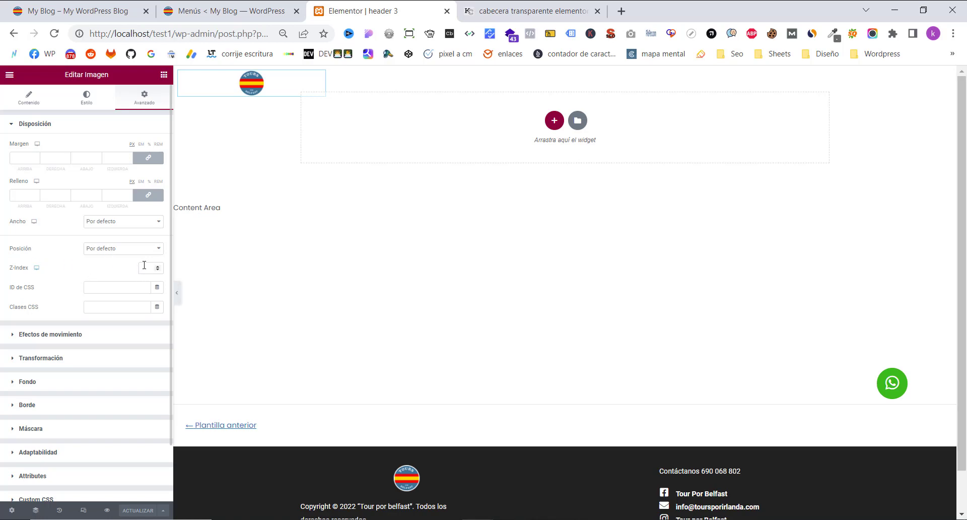
pyautogui.write('1')
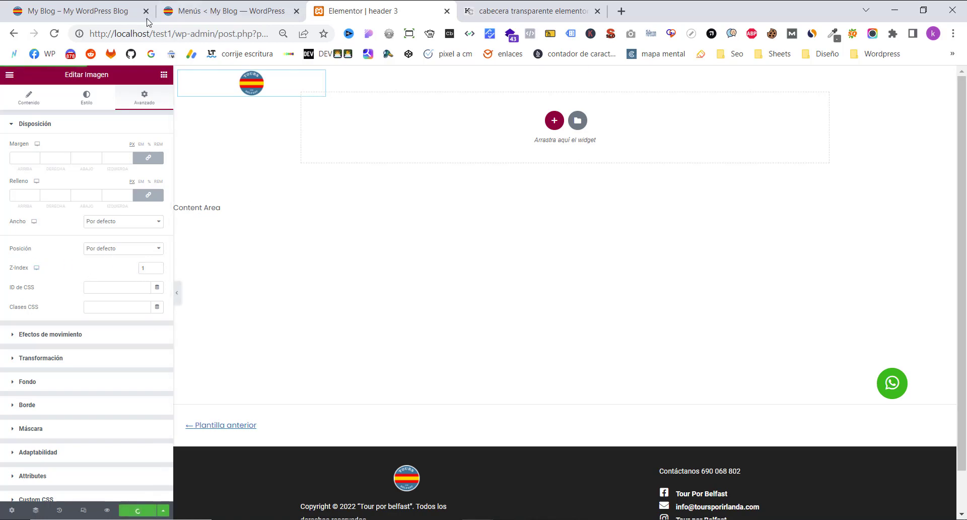
# Step: Reload the live home page and examine how the logo and header overlay the hero section
pyautogui.click(111, 19)
pyautogui.click(53, 34)
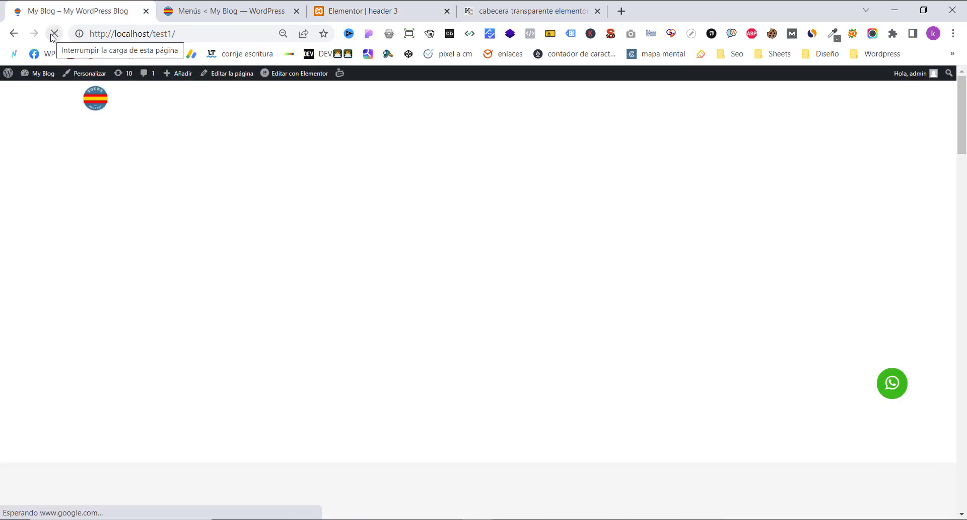
pyautogui.scroll(-1, 220, 210)
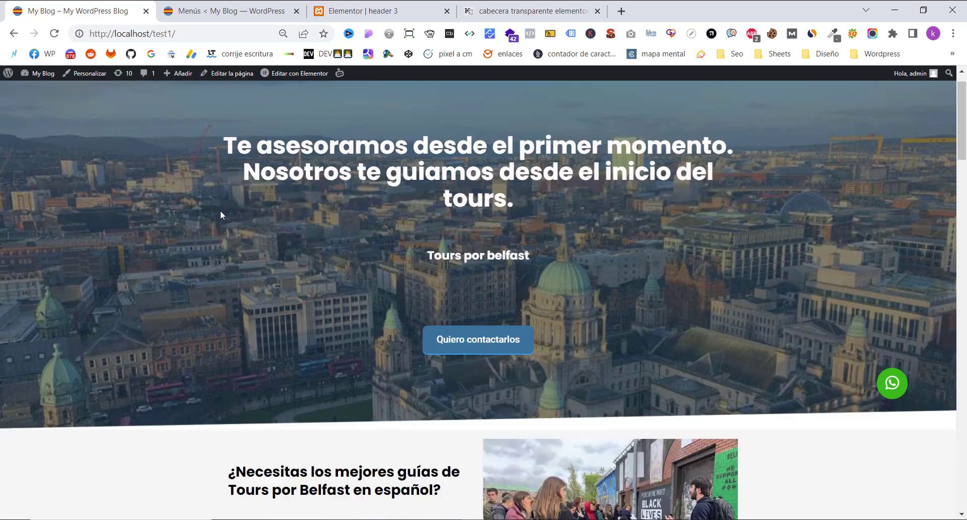
pyautogui.scroll(2, 220, 210)
# Step: Return to the header template, set the header section's bottom margin to 0 px, and save the template
pyautogui.click(239, 14)
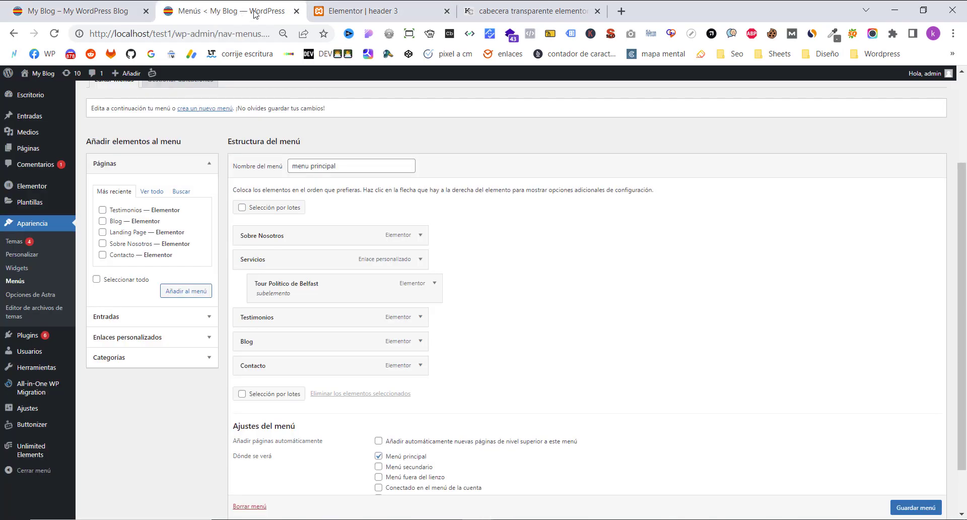
pyautogui.click(339, 17)
pyautogui.hotkey('ctrl', 'z')
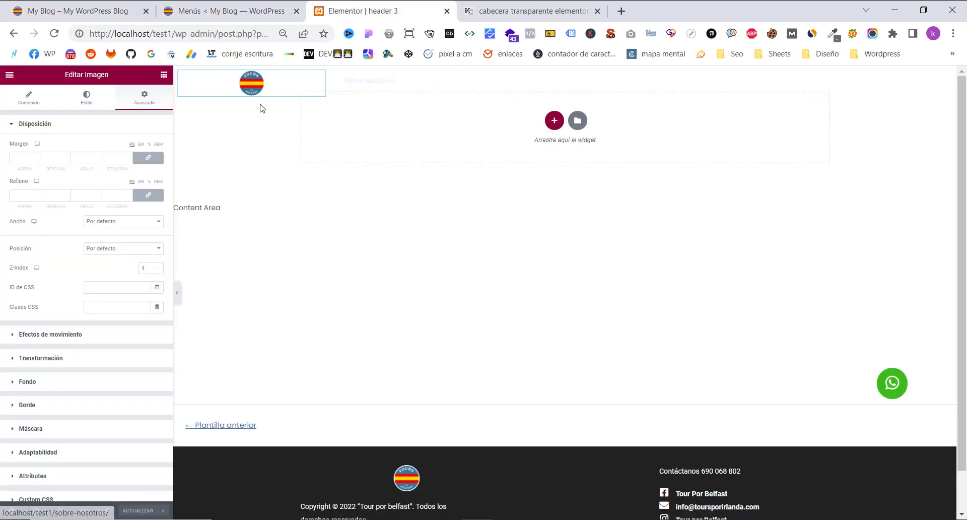
pyautogui.click(560, 76)
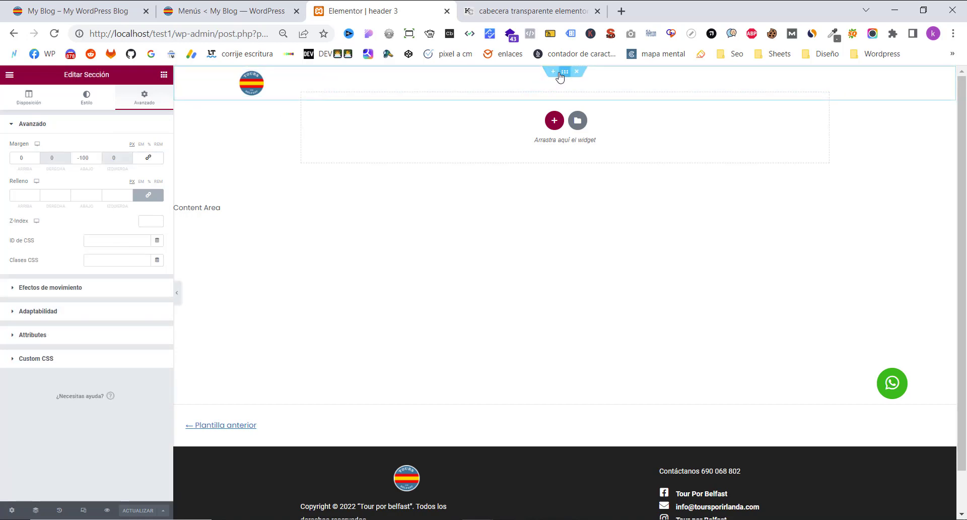
pyautogui.doubleClick(87, 158)
pyautogui.write('0')
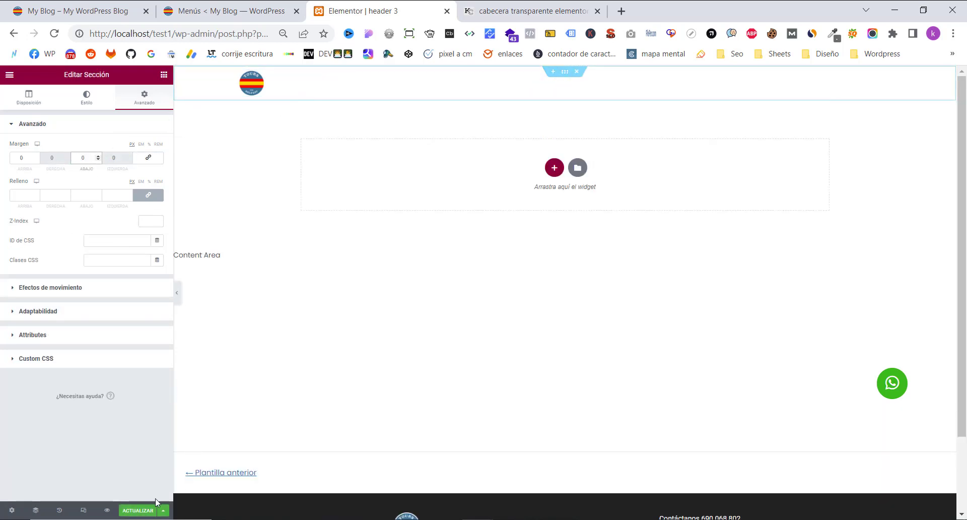
pyautogui.hotkey('ctrl', 's')
# Step: Reload the live home page and examine the header's placement above the hero section and the Servicios submenu
pyautogui.click(88, 19)
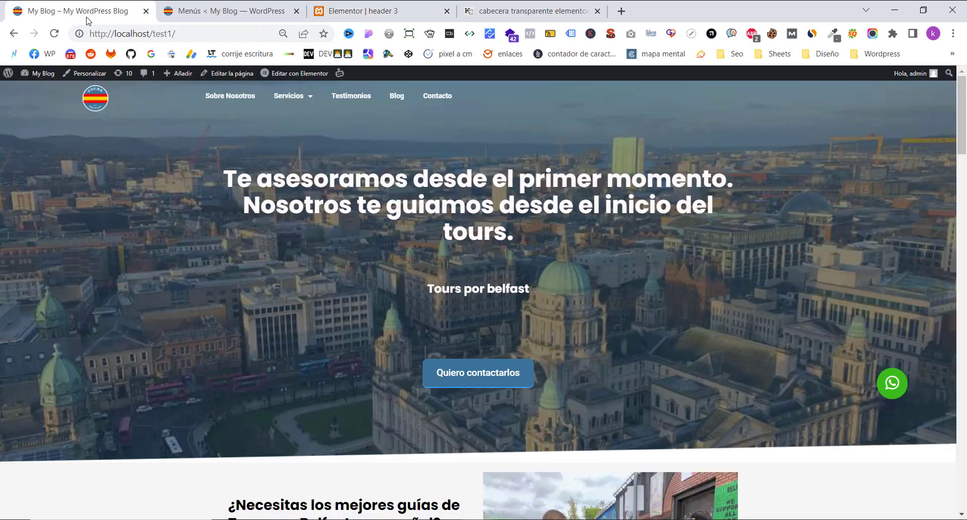
pyautogui.click(55, 34)
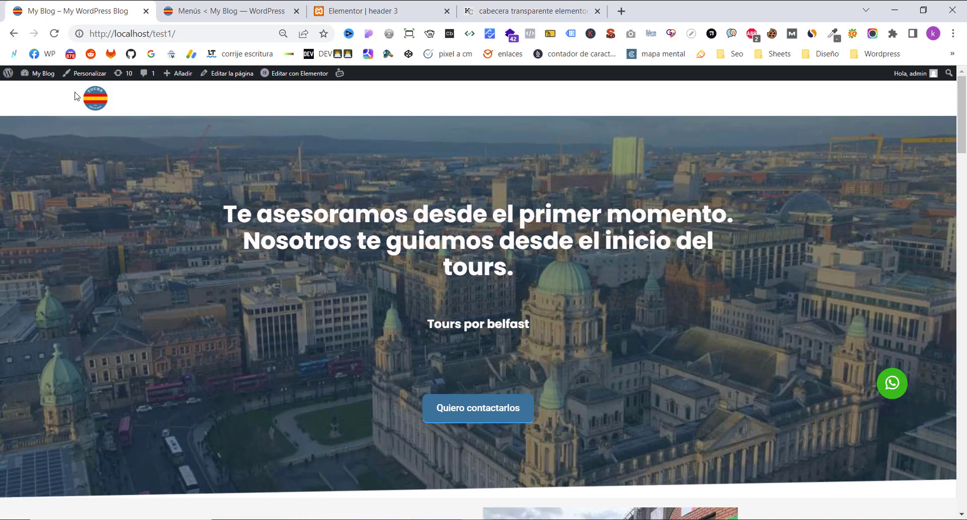
pyautogui.moveTo(297, 97)
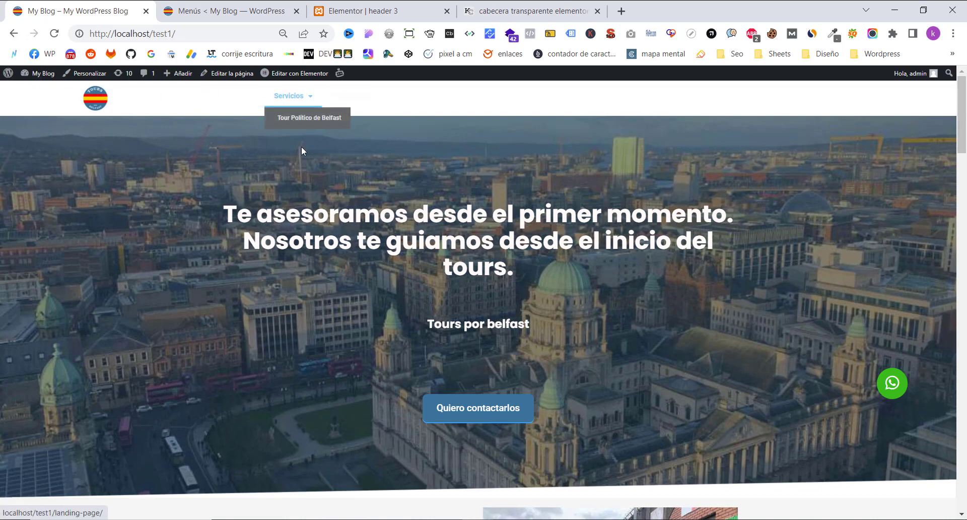
# Step: Return to the header template, set the header section's bottom margin to -100 px, and update the template
pyautogui.click(223, 8)
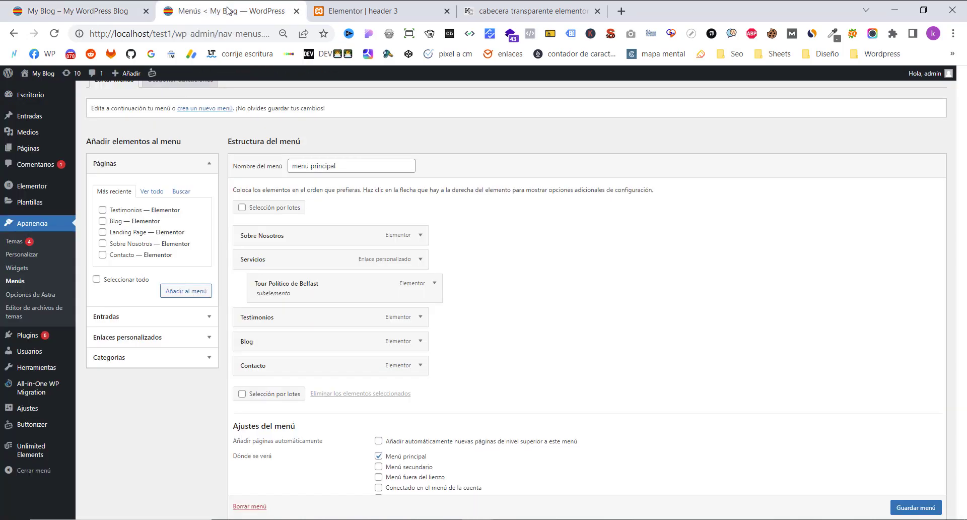
pyautogui.click(353, 11)
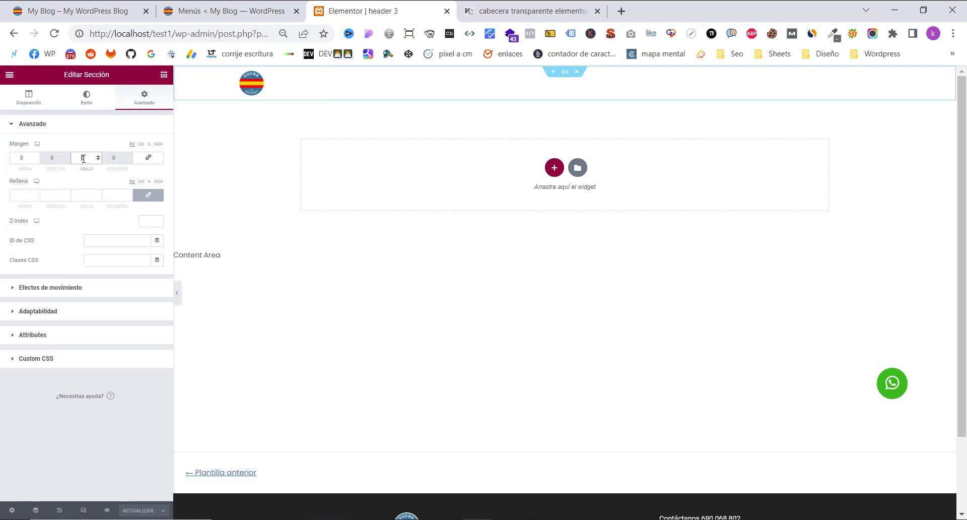
pyautogui.write('-100')
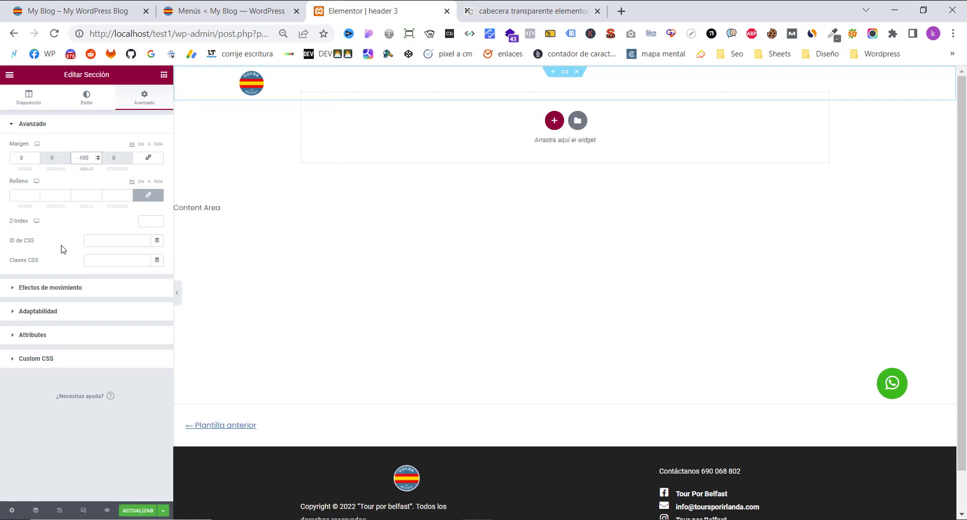
pyautogui.click(135, 511)
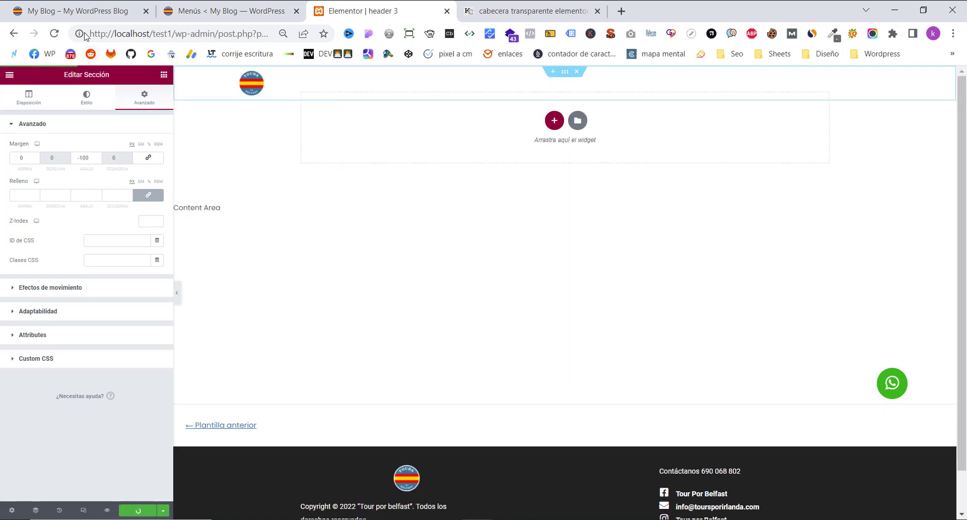
# Step: Reload the live home page and examine the transparent header over the hero section, the Servicios menu item and the content further down
pyautogui.click(81, 11)
pyautogui.press('F5')
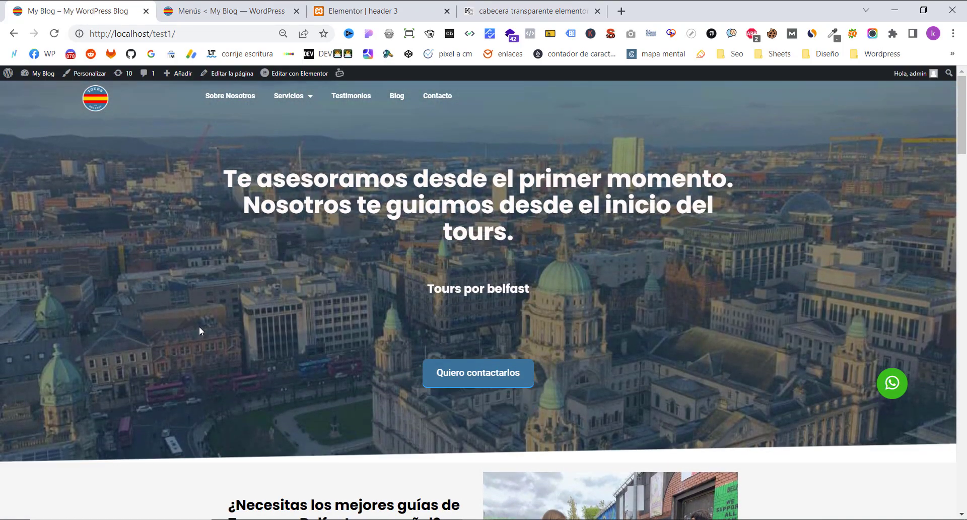
pyautogui.scroll(-5, 198, 331)
pyautogui.scroll(6, 199, 331)
pyautogui.moveTo(302, 96)
pyautogui.scroll(-2, 162, 266)
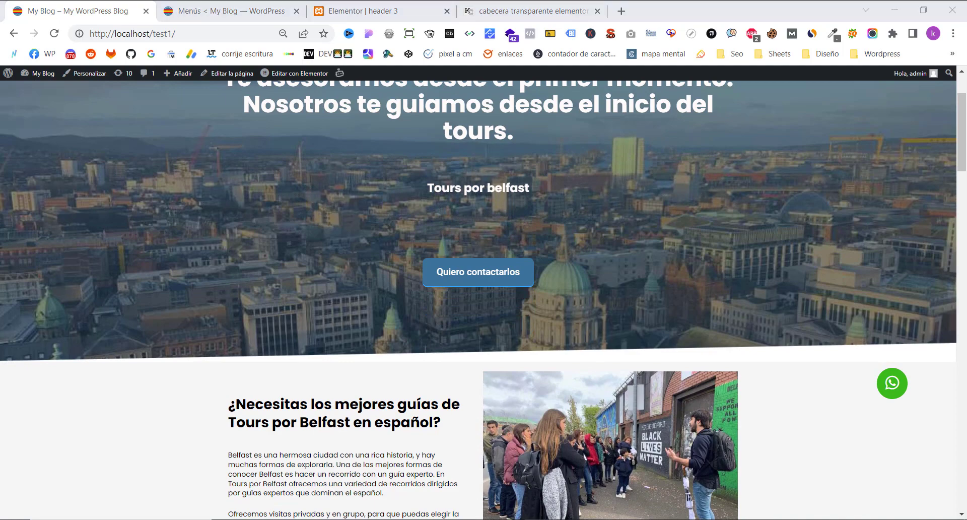
pyautogui.scroll(-10, 132, 226)
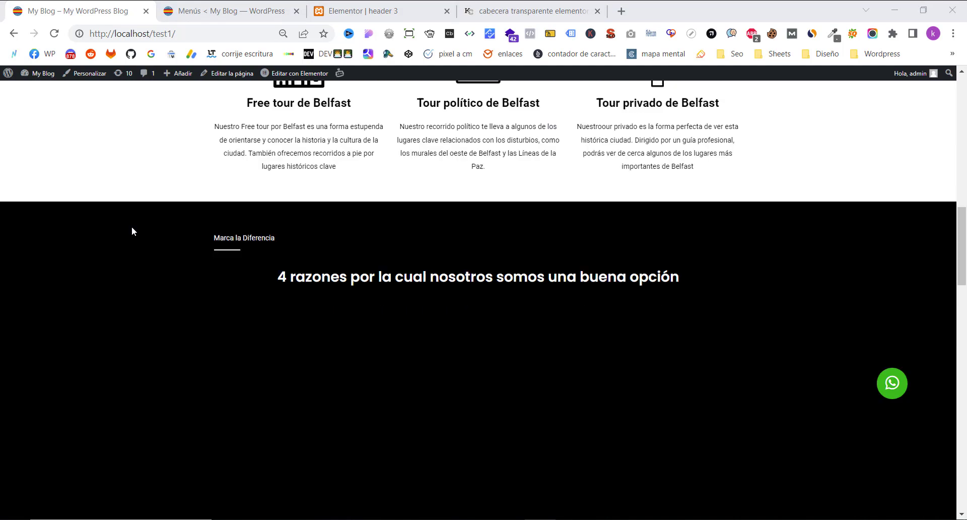
pyautogui.scroll(15, 131, 226)
pyautogui.scroll(-2, 258, 285)
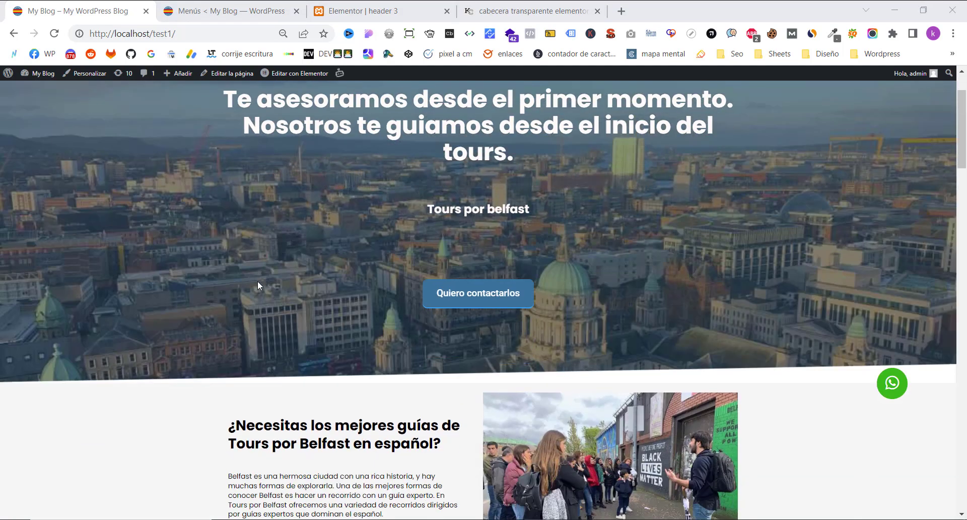
pyautogui.scroll(2, 258, 285)
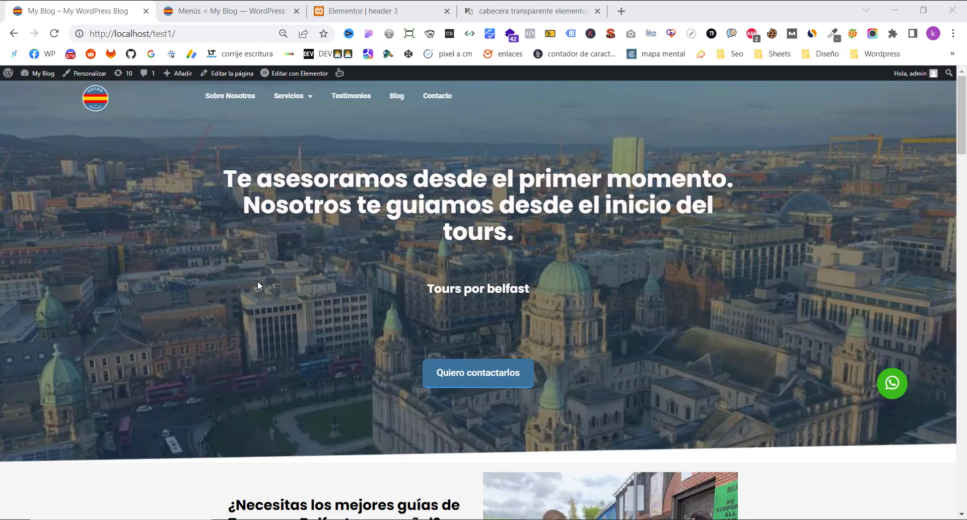
# Step: Return to the header template and select the header section for editing
pyautogui.click(346, 15)
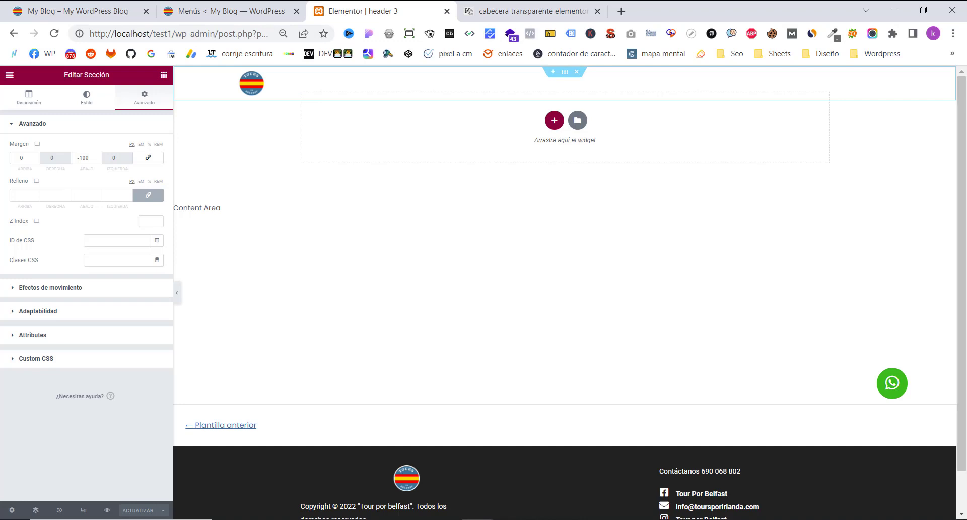
pyautogui.click(568, 74)
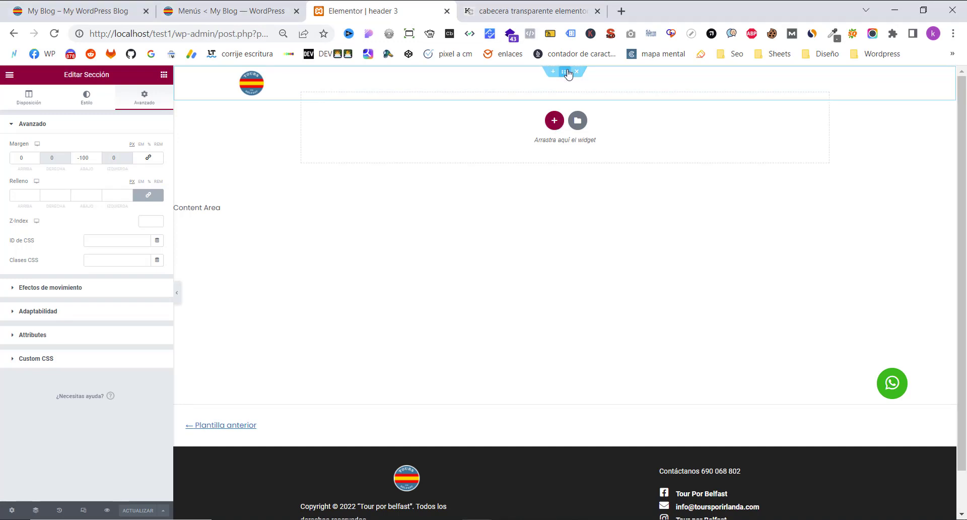